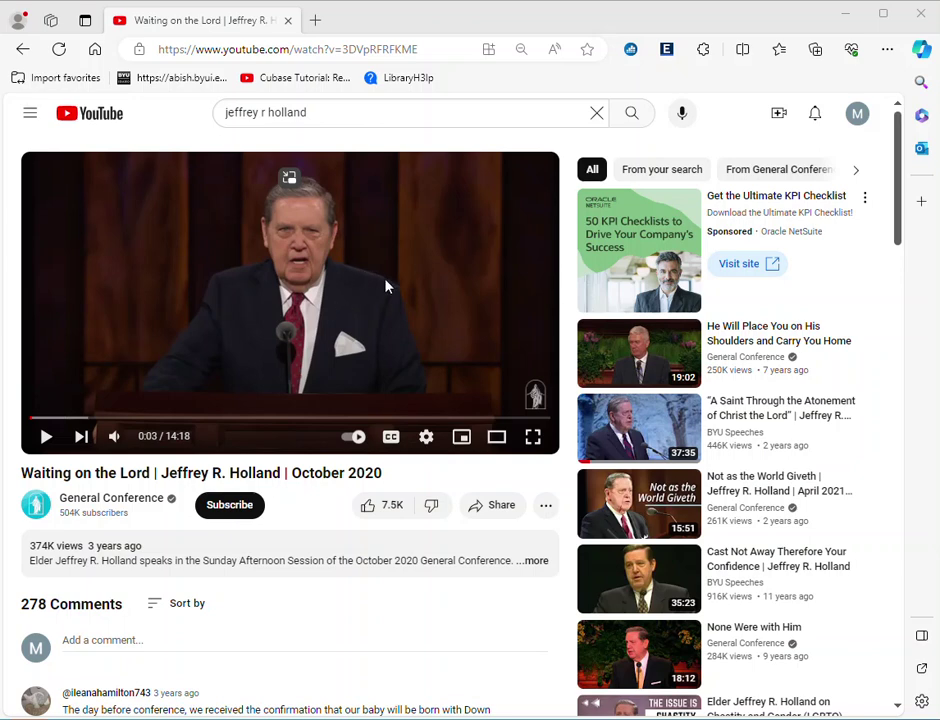
Step: In Edge's Copilot sidebar, send 'Please summarize this youtube video in 5 bullet points'
{"action": "left_click", "coordinate": [921, 50]}
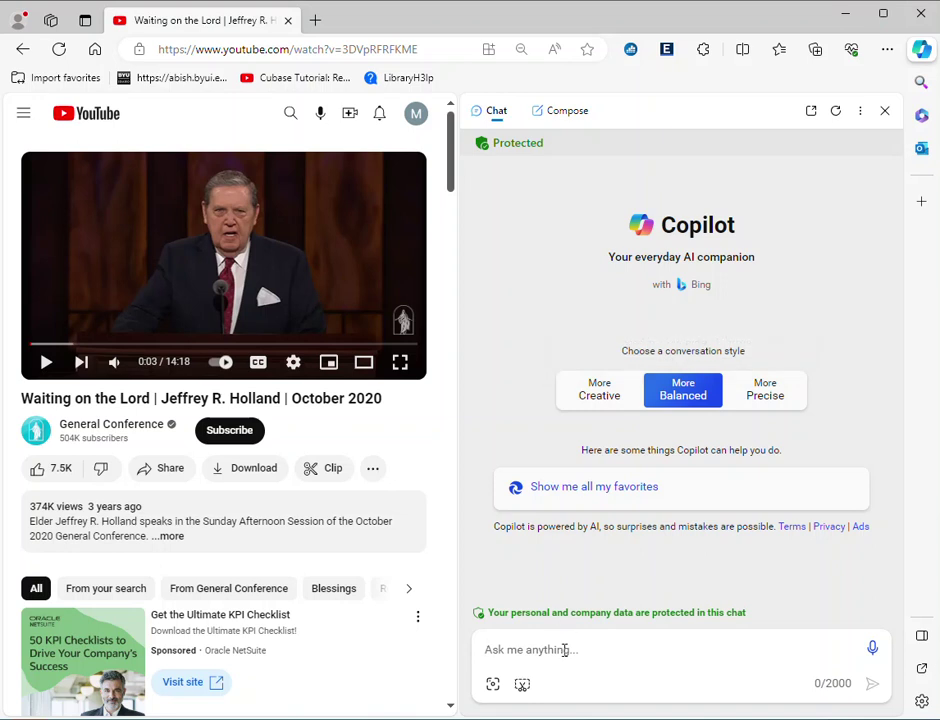
{"action": "type", "text": "Please summarize"}
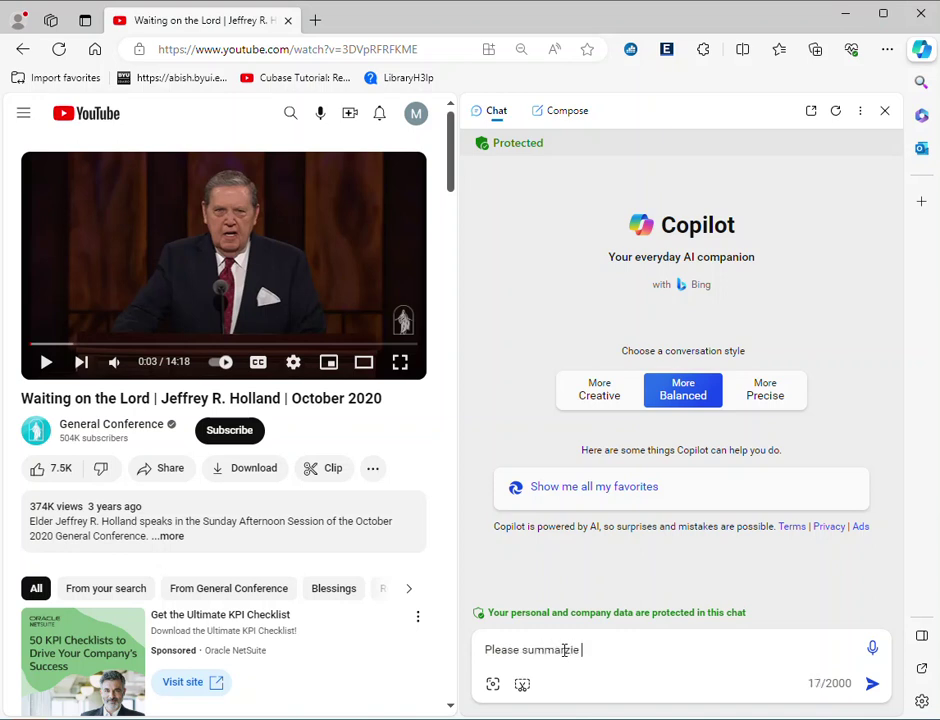
{"action": "key", "text": "BackSpace"}
{"action": "key", "text": "BackSpace"}
{"action": "key", "text": "BackSpace"}
{"action": "type", "text": "ize this you"}
{"action": "type", "text": "tube vi"}
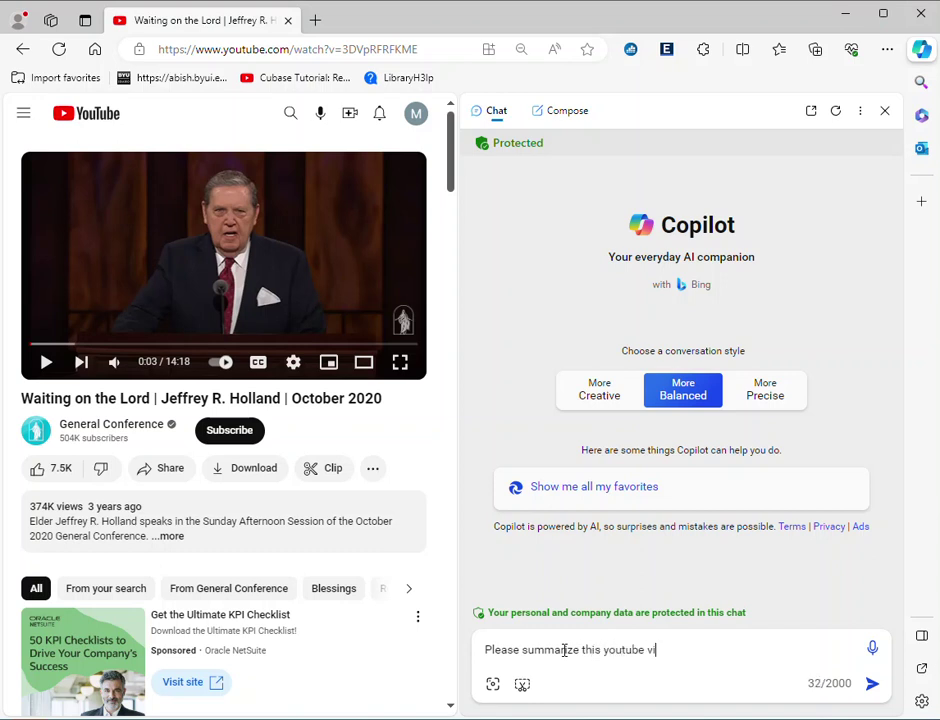
{"action": "type", "text": "deo in 5 "}
{"action": "type", "text": "bul"}
{"action": "type", "text": "let points"}
{"action": "key", "text": "Return"}
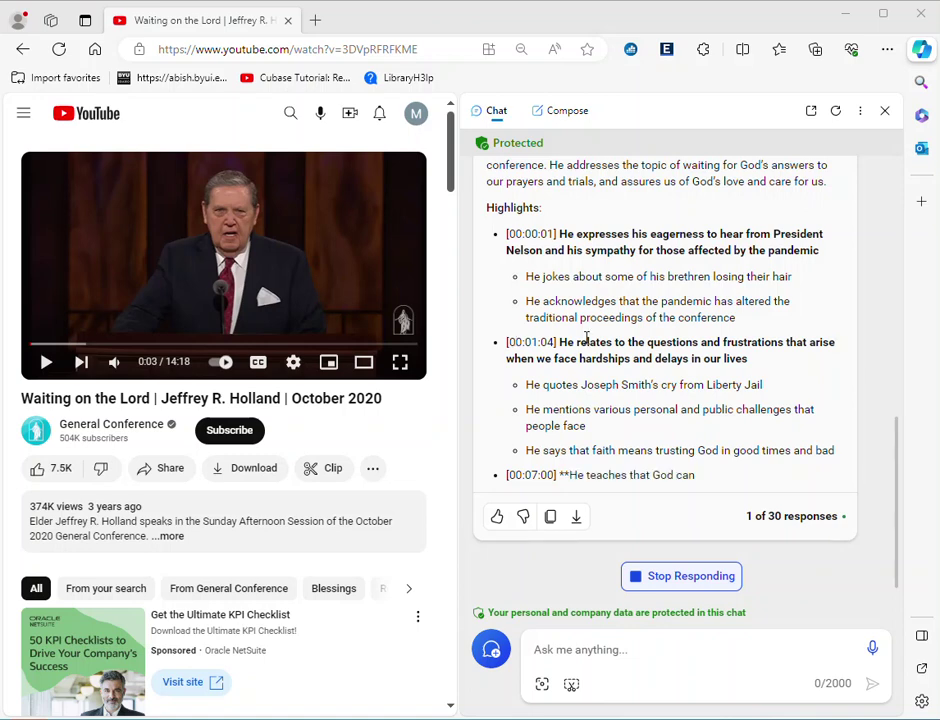
Step: Stop the streaming summary, start a new conversation and choose the More Precise style
{"action": "left_click", "coordinate": [692, 577]}
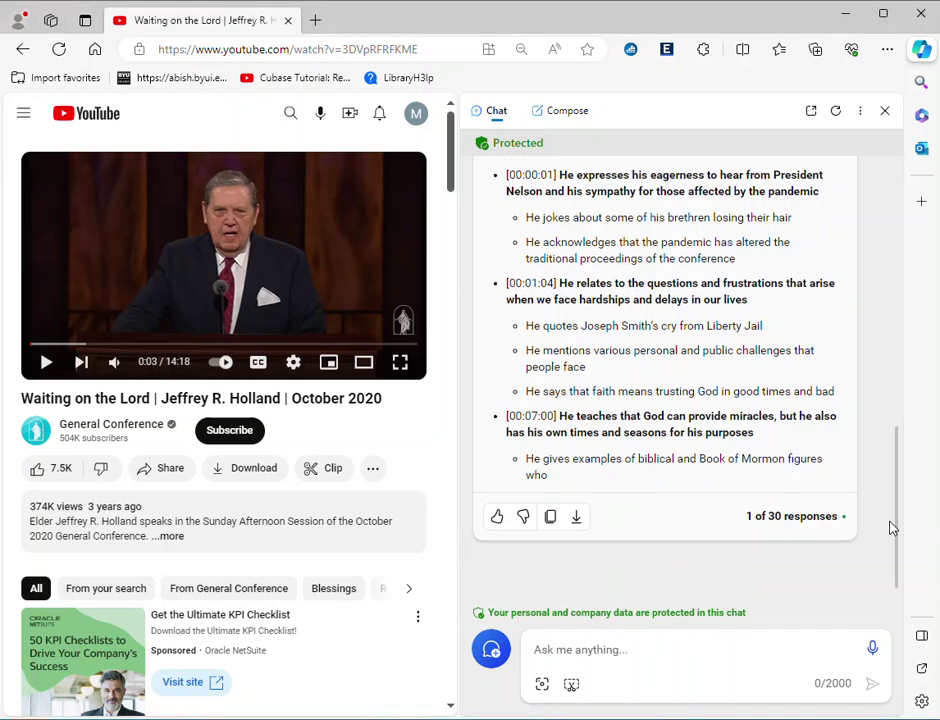
{"action": "left_click_drag", "start_coordinate": [898, 529], "coordinate": [898, 380]}
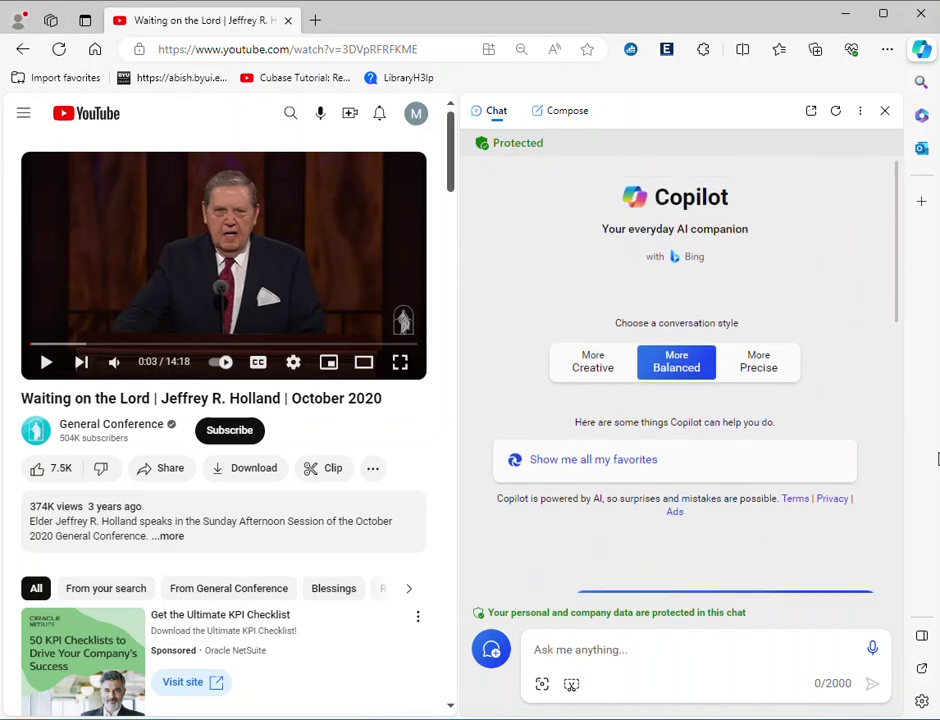
{"action": "left_click", "coordinate": [745, 361]}
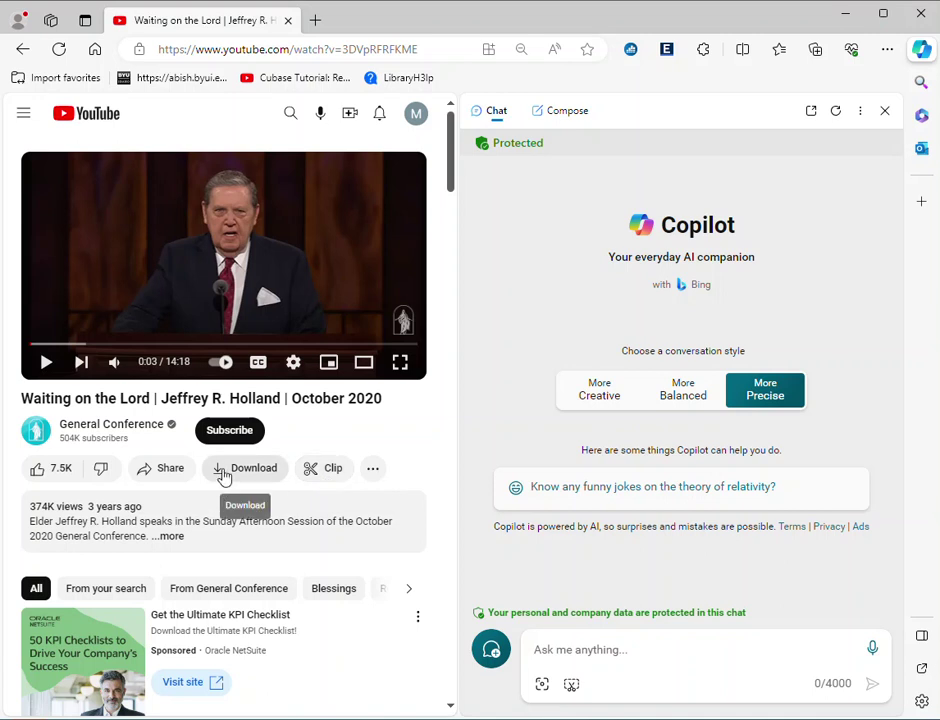
Step: Copy the YouTube video's short share link and paste it into the Copilot prompt
{"action": "left_click", "coordinate": [166, 474]}
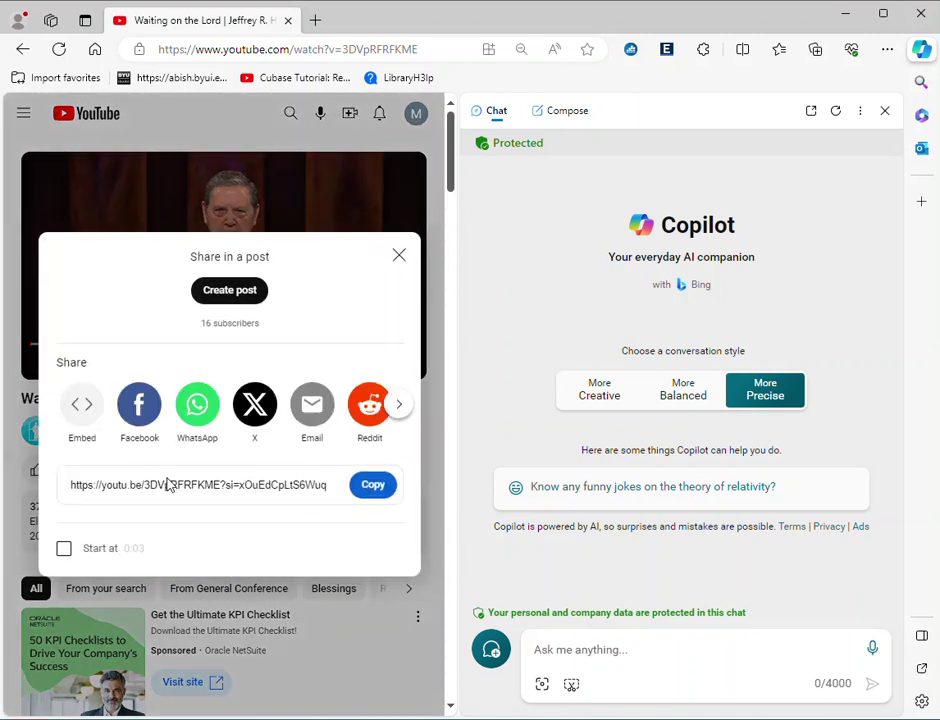
{"action": "left_click", "coordinate": [373, 488]}
{"action": "left_click", "coordinate": [649, 648]}
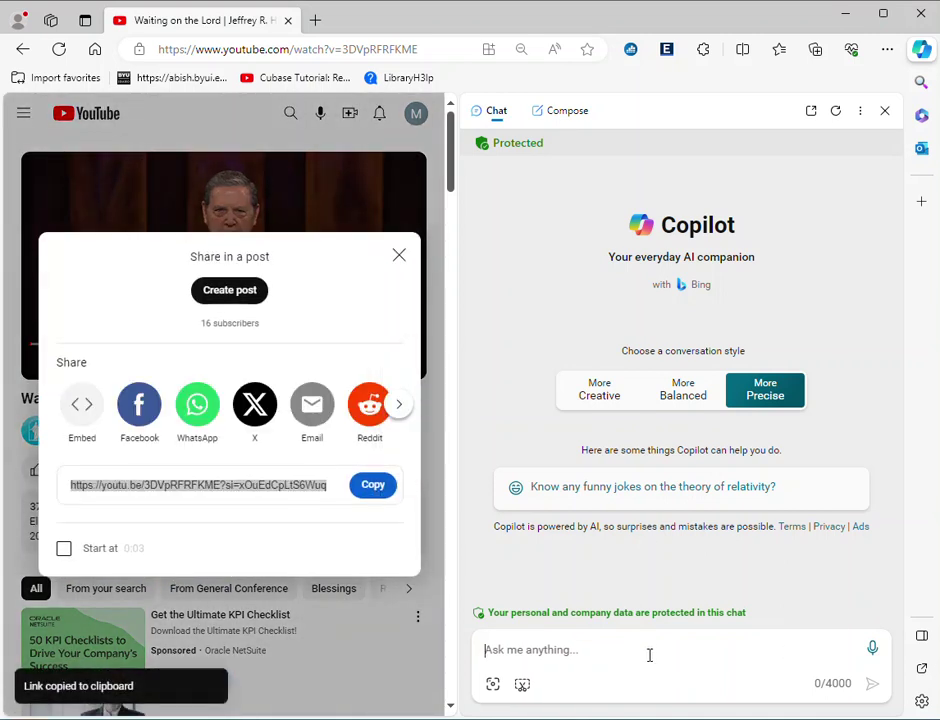
{"action": "key", "text": "ctrl+v"}
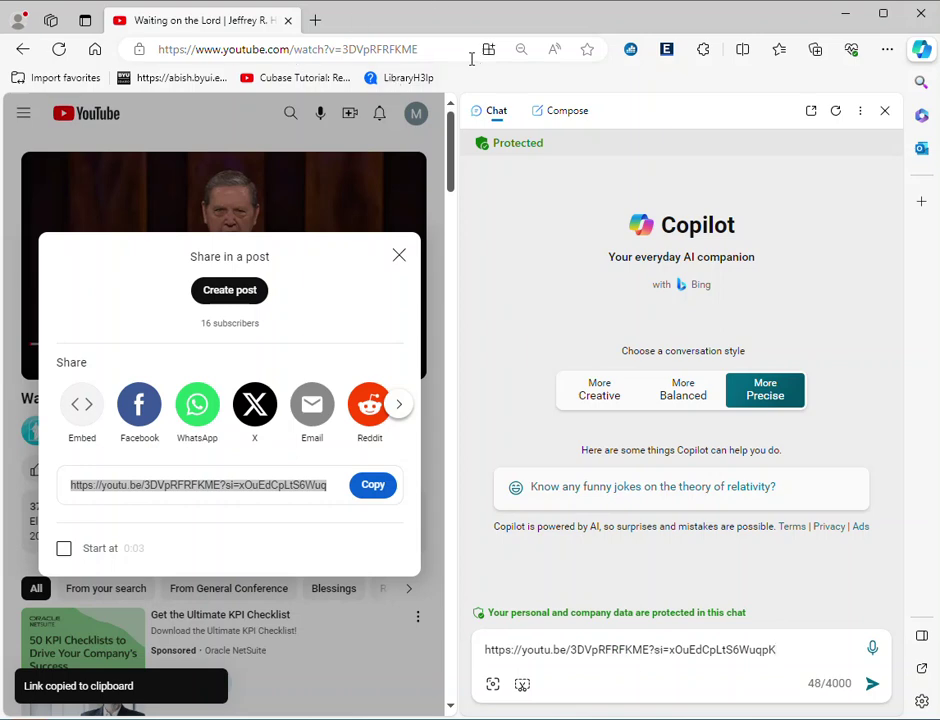
{"action": "left_click", "coordinate": [338, 49]}
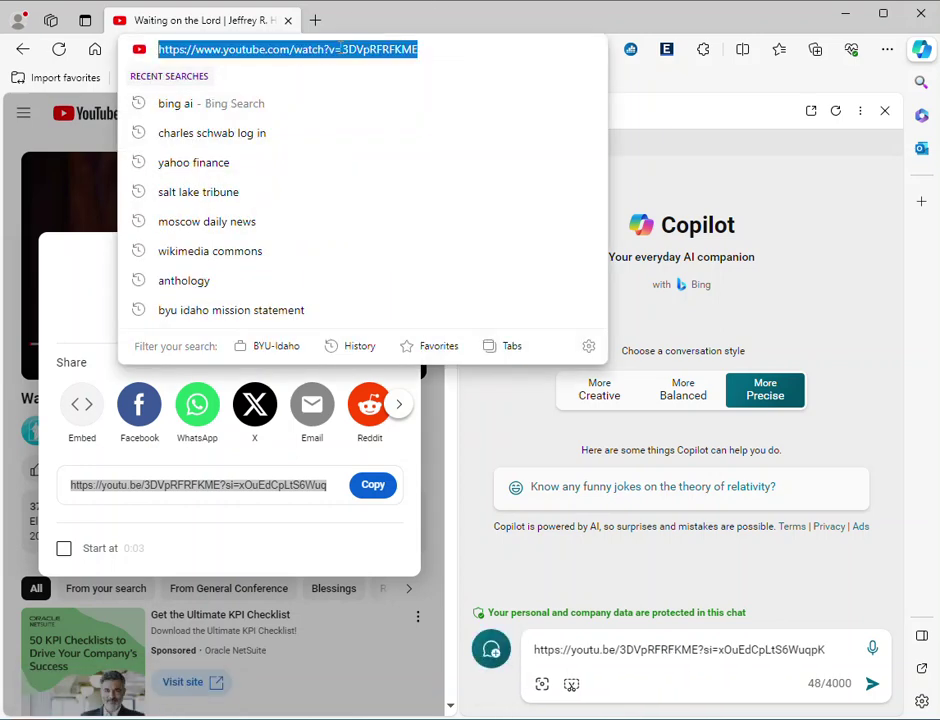
Step: Load library.byui.edu, then send 'Please summarize the video at this URL:' before the pasted link
{"action": "type", "text": "library."}
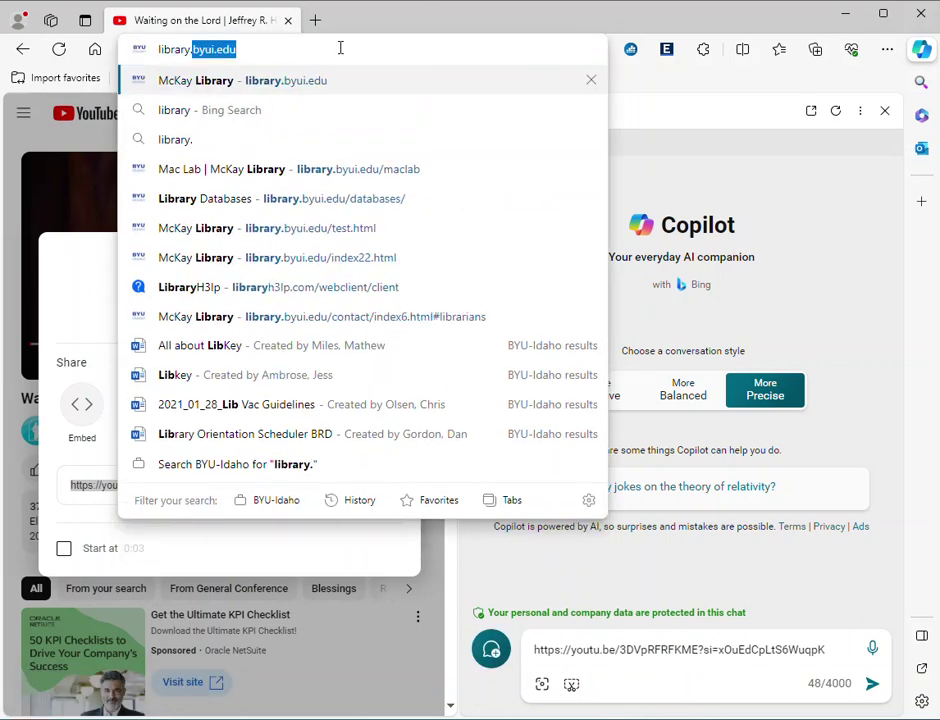
{"action": "type", "text": "byui.ed"}
{"action": "key", "text": "Return"}
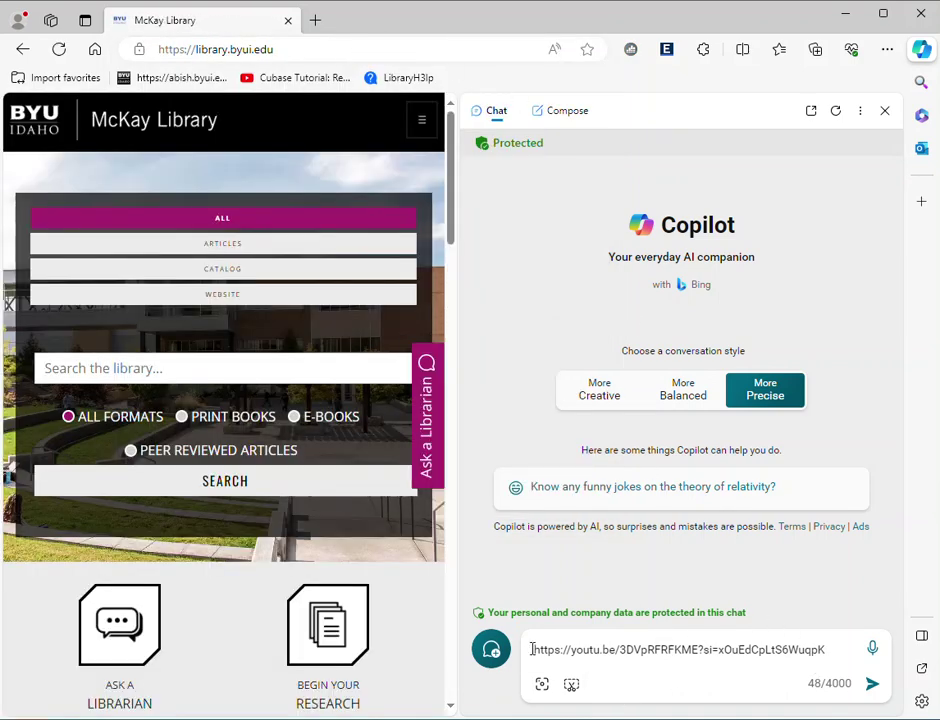
{"action": "left_click", "coordinate": [538, 650]}
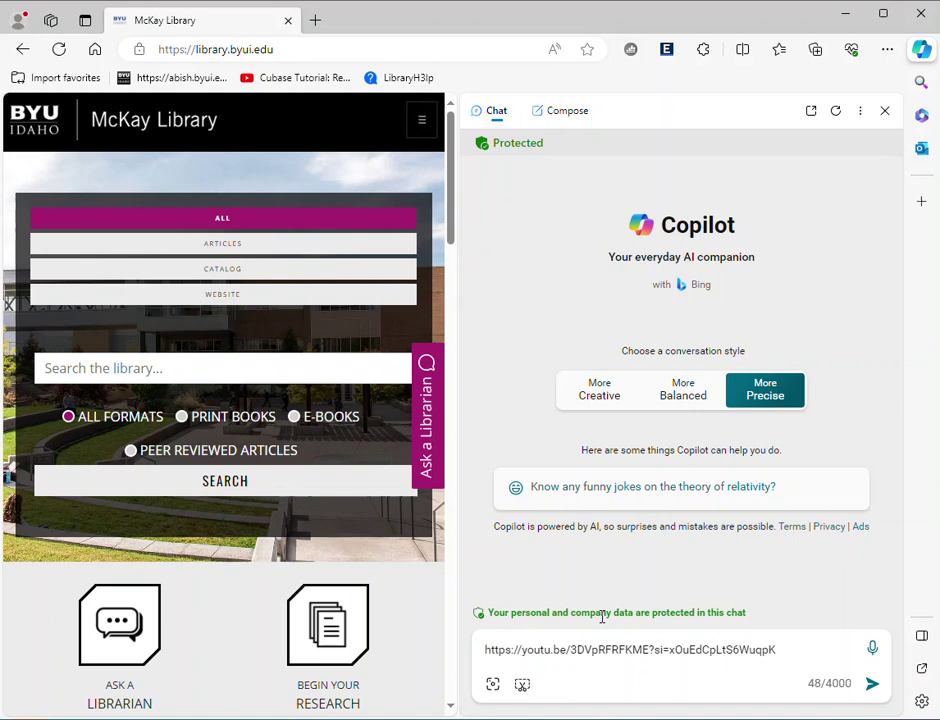
{"action": "type", "text": "PLease summa"}
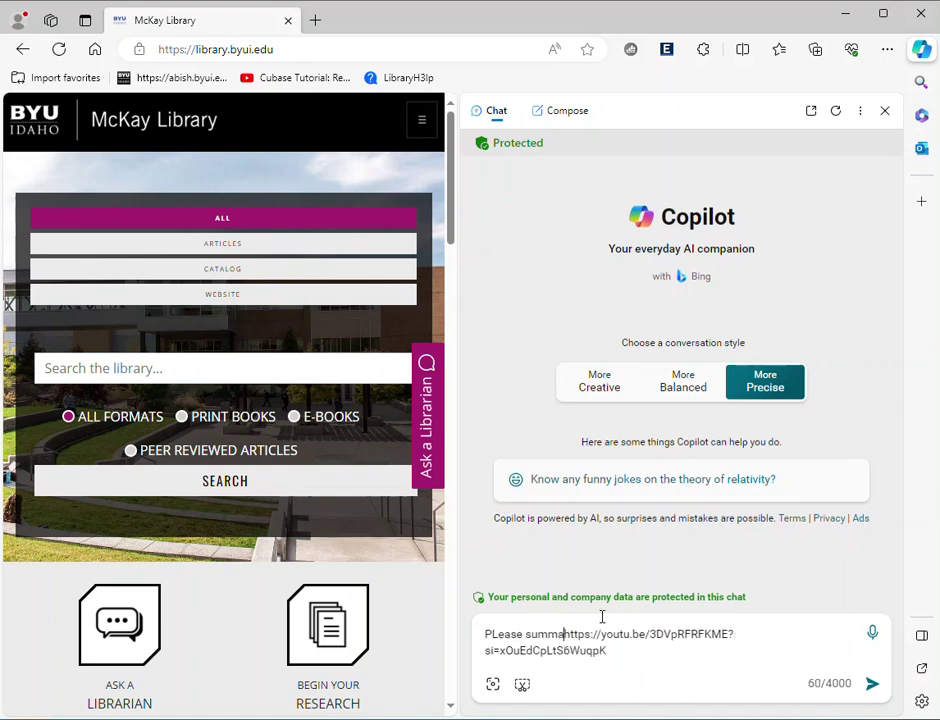
{"action": "type", "text": "rzie the "}
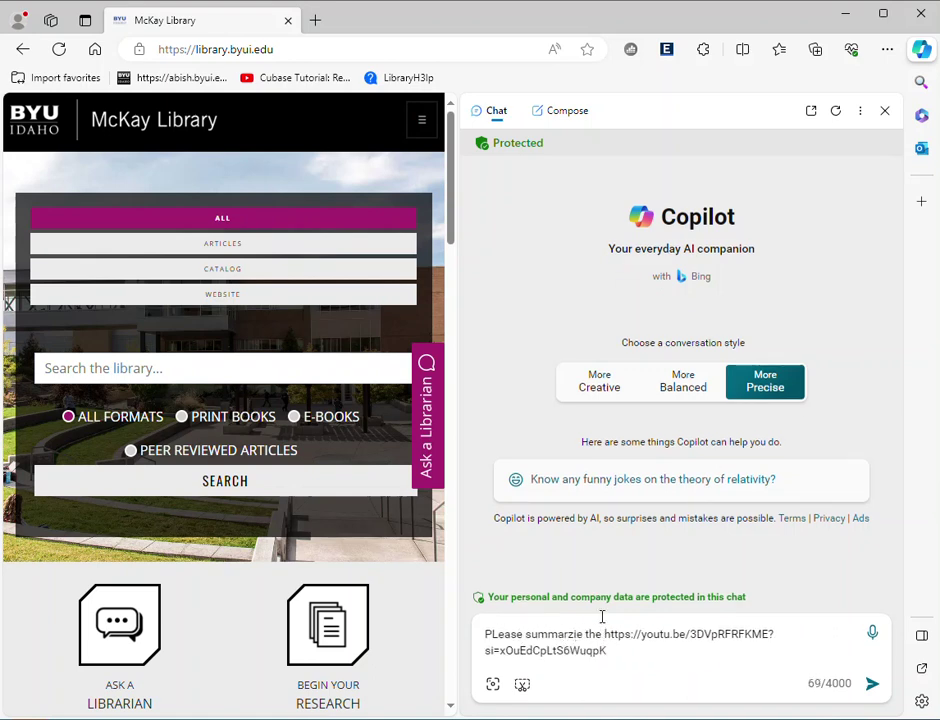
{"action": "type", "text": "video "}
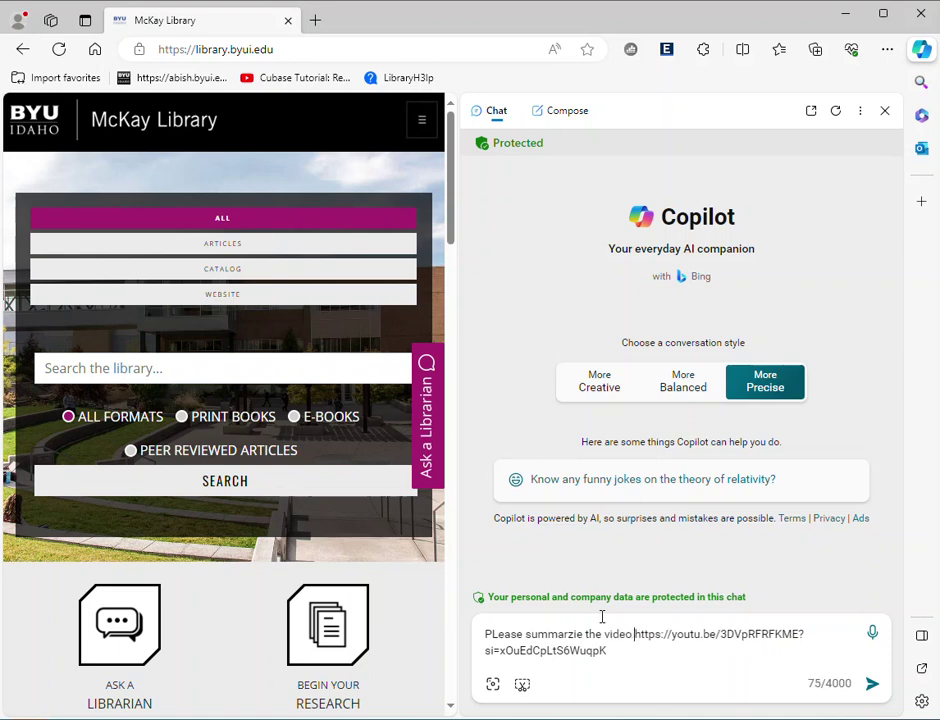
{"action": "type", "text": "at this UL"}
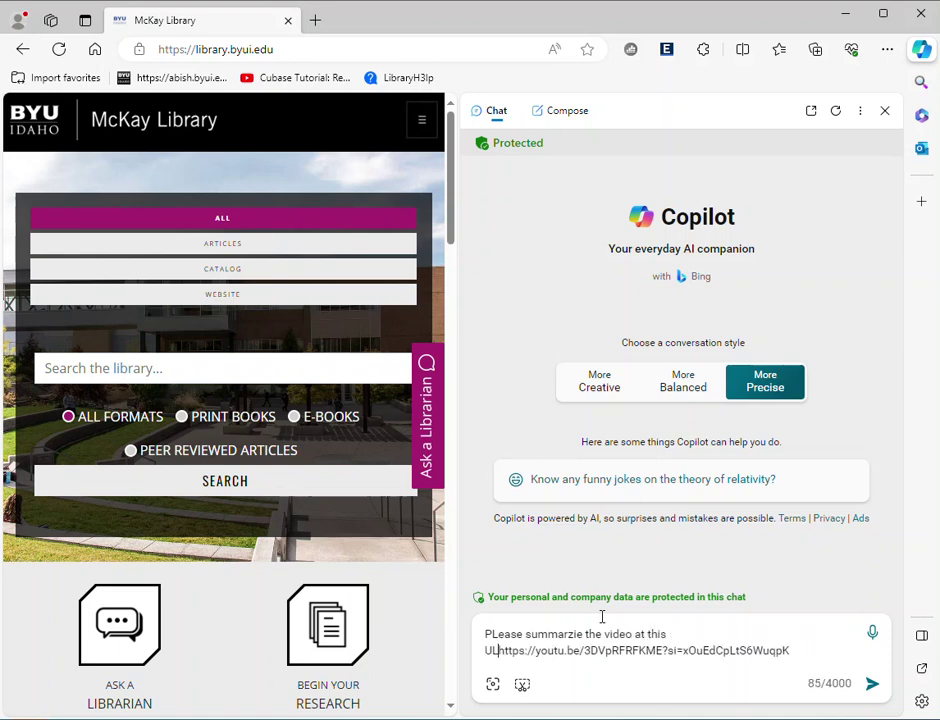
{"action": "key", "text": "BackSpace"}
{"action": "type", "text": "R"}
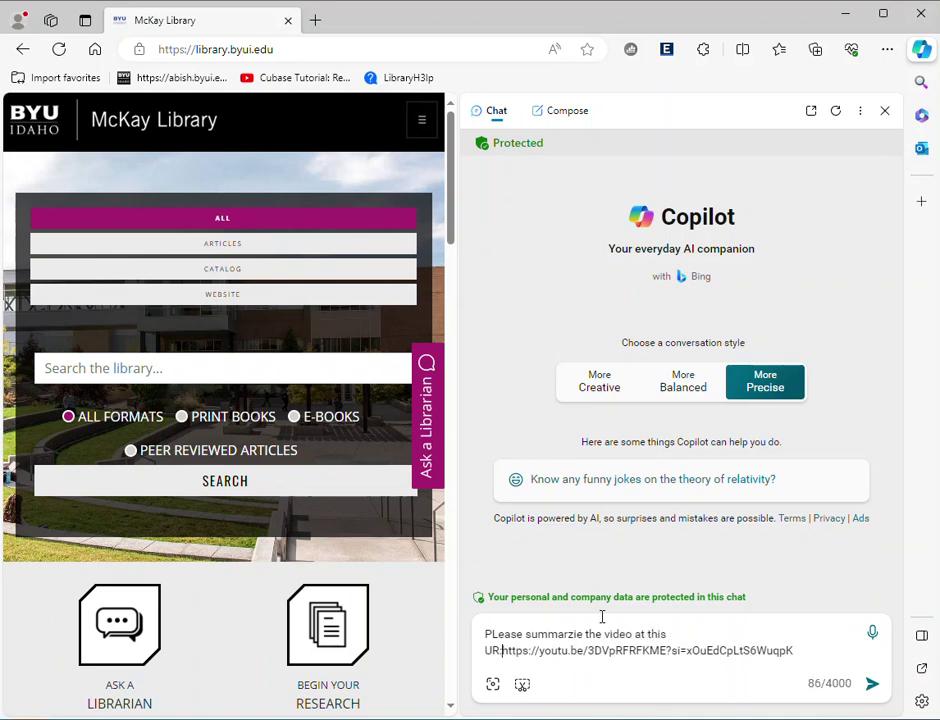
{"action": "type", "text": "L:"}
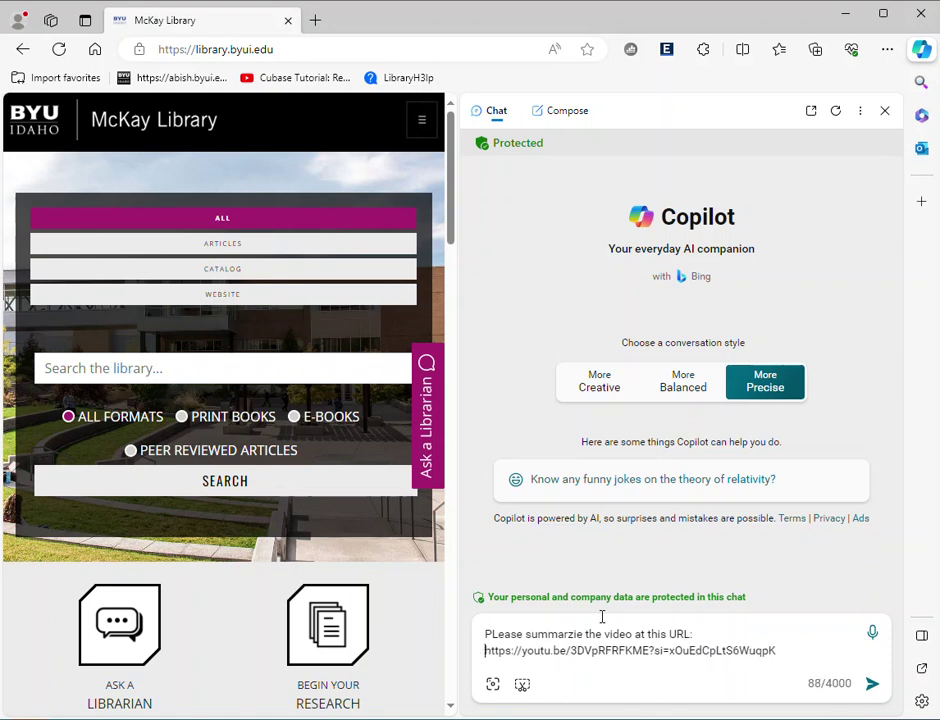
{"action": "key", "text": "Return"}
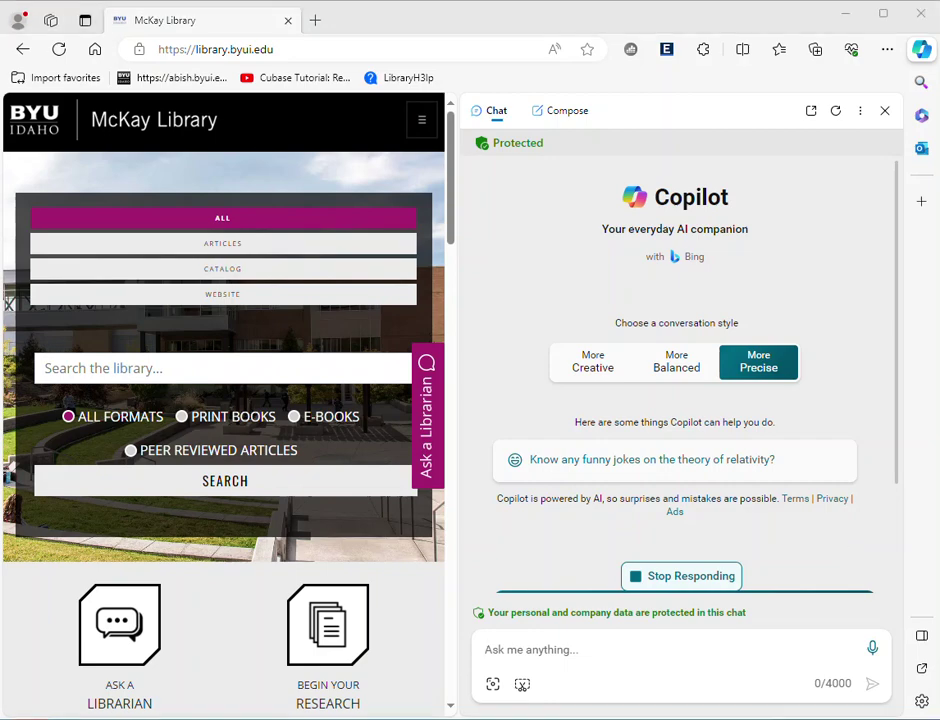
Step: Read through the Ether 13 summary, then open the Cubase tutorial bookmark and pause it
{"action": "scroll", "coordinate": [686, 403], "scroll_direction": "up", "scroll_amount": 2}
{"action": "scroll", "coordinate": [684, 405], "scroll_direction": "down", "scroll_amount": 2}
{"action": "scroll", "coordinate": [684, 405], "scroll_direction": "down", "scroll_amount": 2}
{"action": "scroll", "coordinate": [686, 403], "scroll_direction": "down", "scroll_amount": 2}
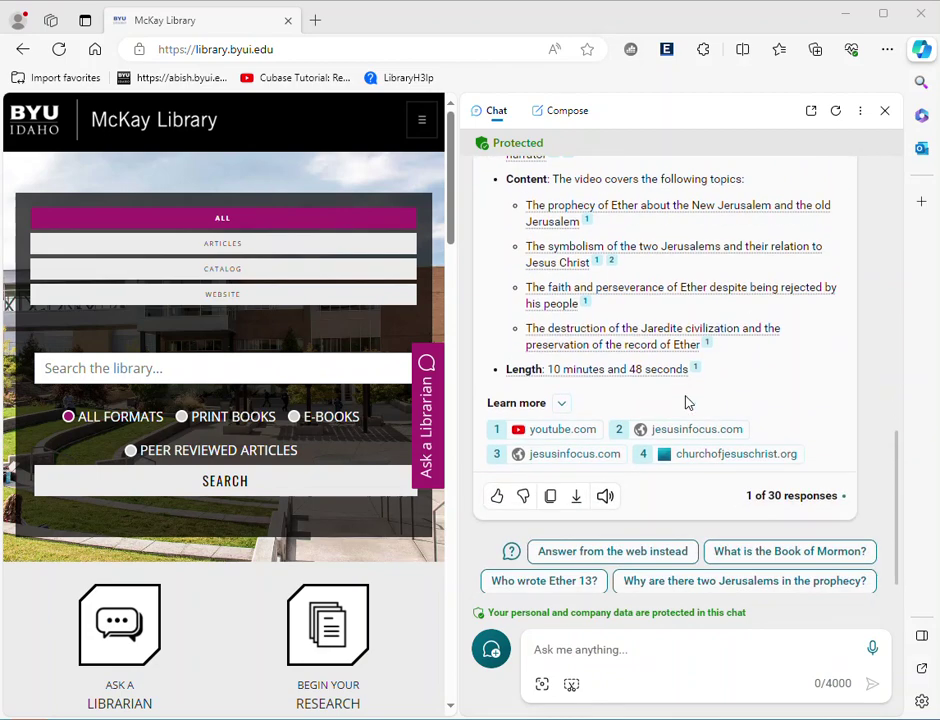
{"action": "scroll", "coordinate": [686, 403], "scroll_direction": "up", "scroll_amount": 3}
{"action": "scroll", "coordinate": [686, 401], "scroll_direction": "up", "scroll_amount": 1}
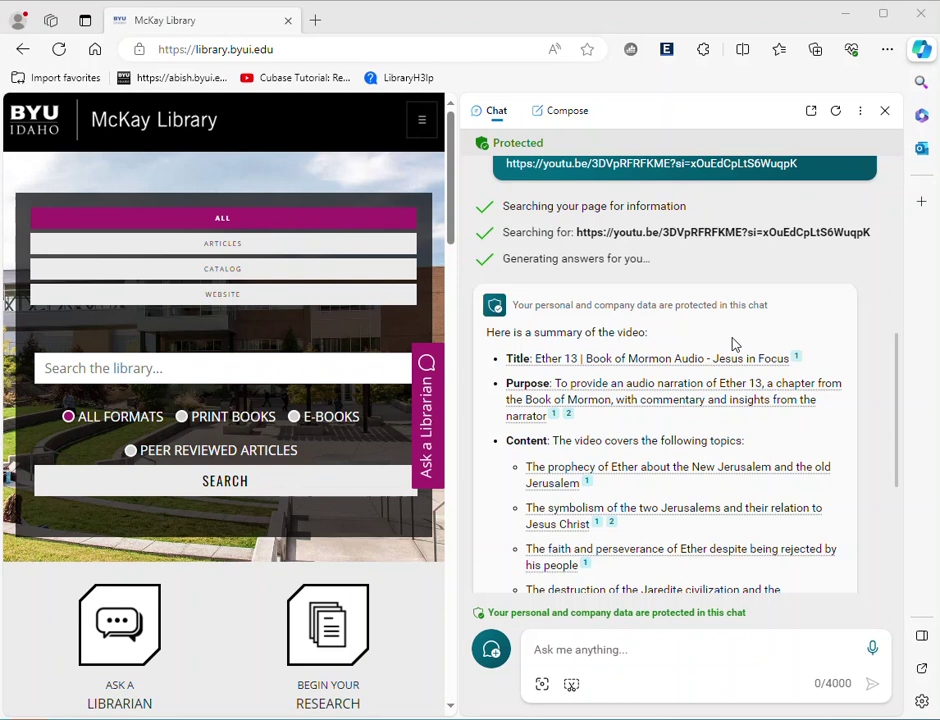
{"action": "scroll", "coordinate": [733, 343], "scroll_direction": "up", "scroll_amount": 2}
{"action": "scroll", "coordinate": [733, 343], "scroll_direction": "up", "scroll_amount": 3}
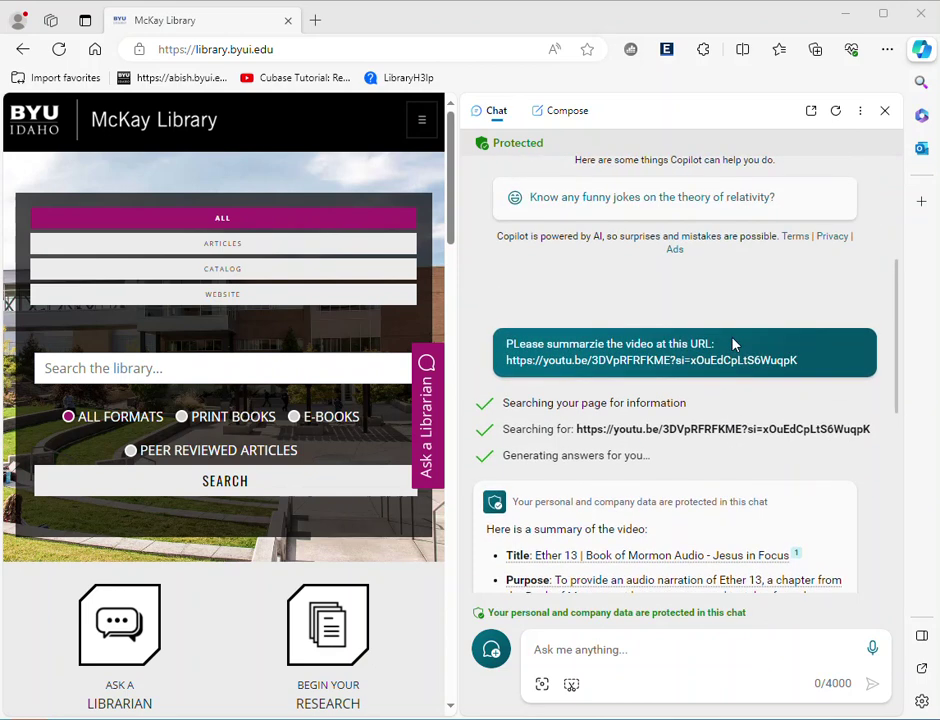
{"action": "left_click", "coordinate": [266, 78]}
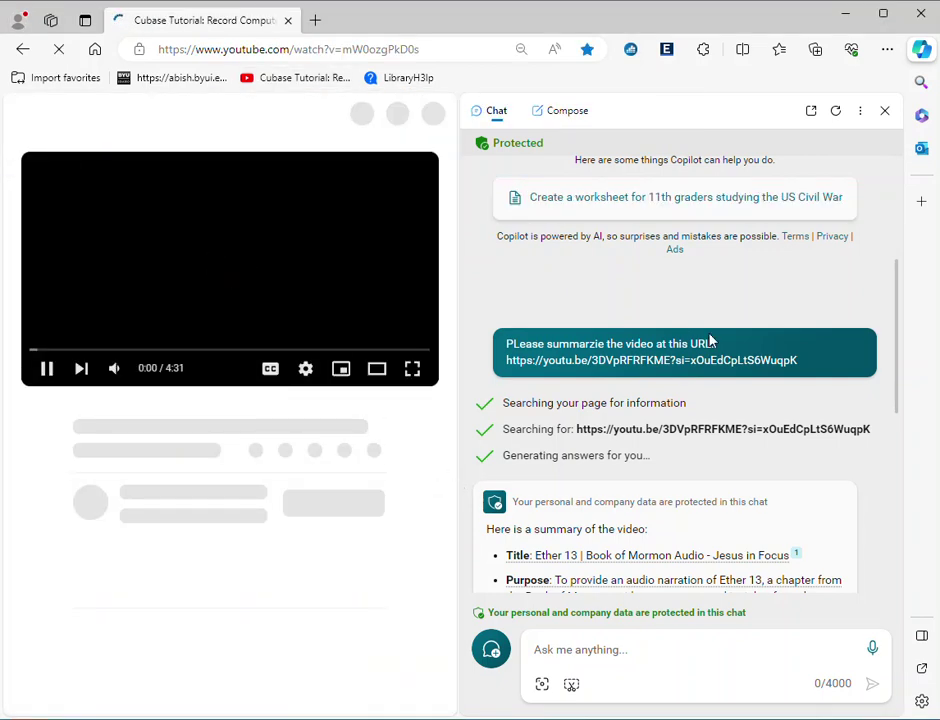
{"action": "left_click", "coordinate": [46, 364]}
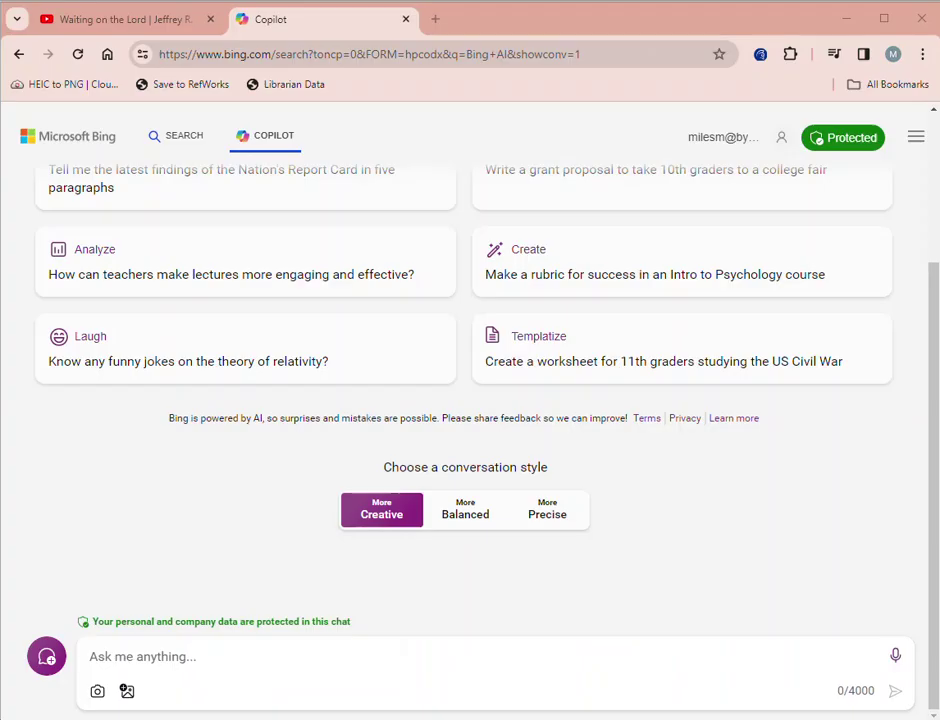
Step: Copy the Waiting on the Lord video's share link and return to the Copilot tab
{"action": "scroll", "coordinate": [585, 464], "scroll_direction": "up", "scroll_amount": 2}
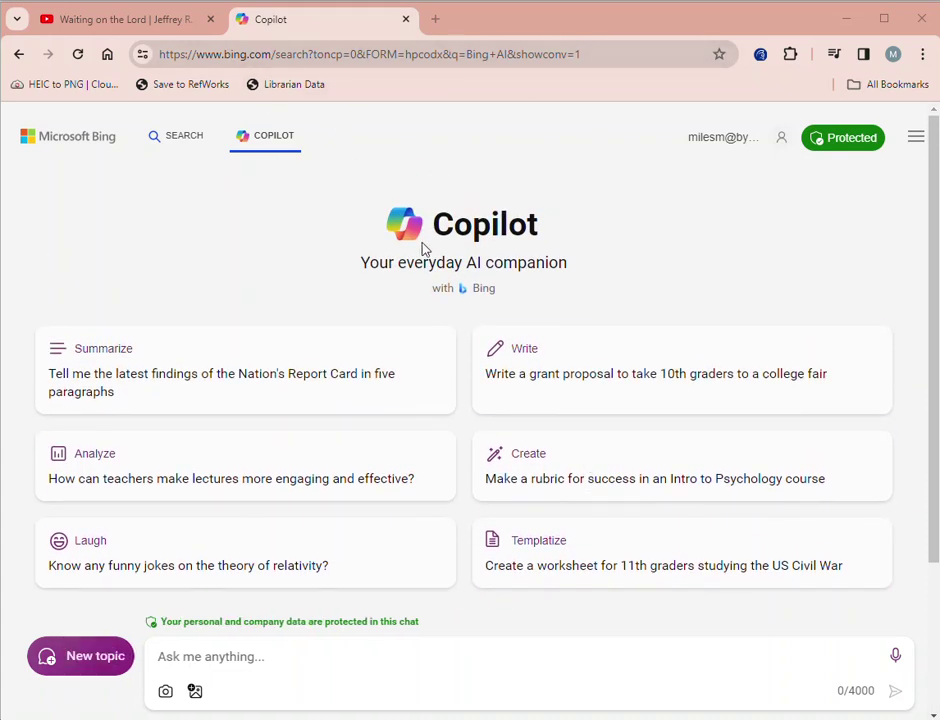
{"action": "left_click", "coordinate": [140, 22]}
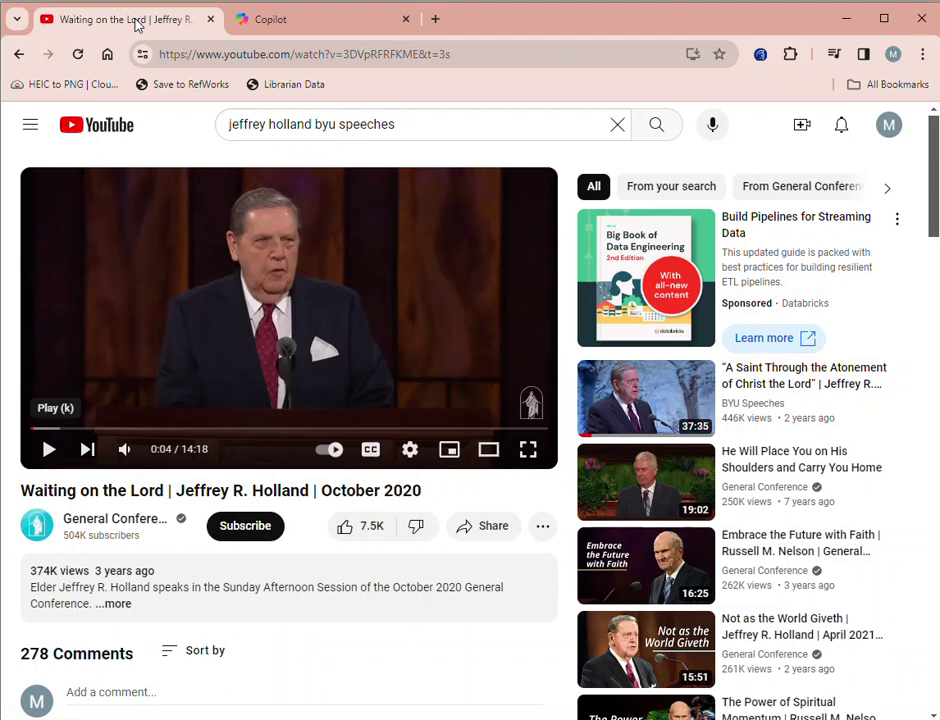
{"action": "left_click", "coordinate": [473, 533]}
{"action": "left_click", "coordinate": [623, 508]}
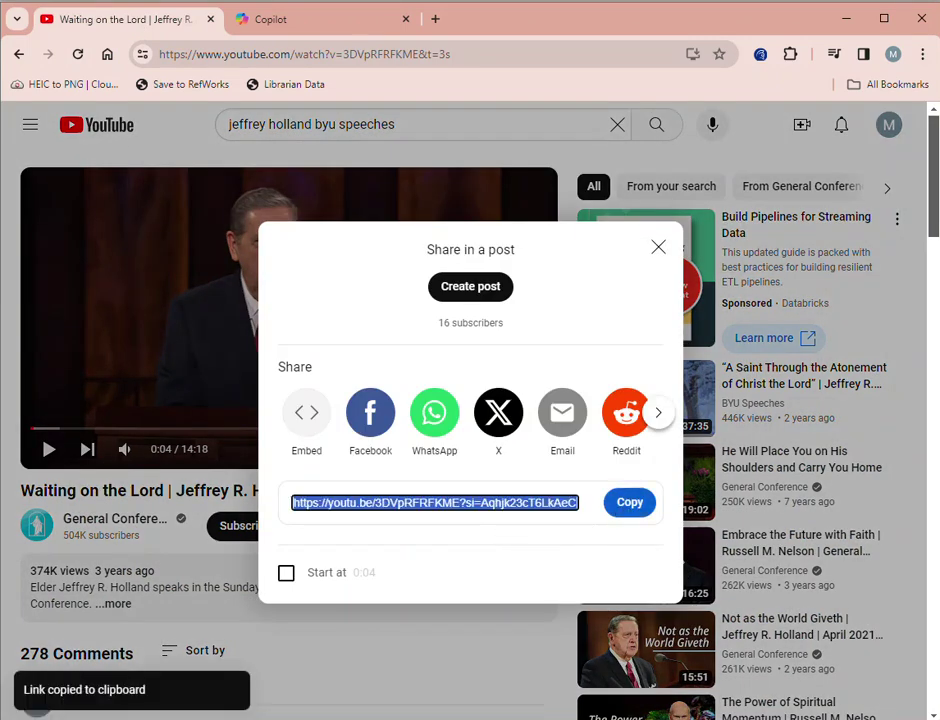
{"action": "left_click", "coordinate": [312, 25]}
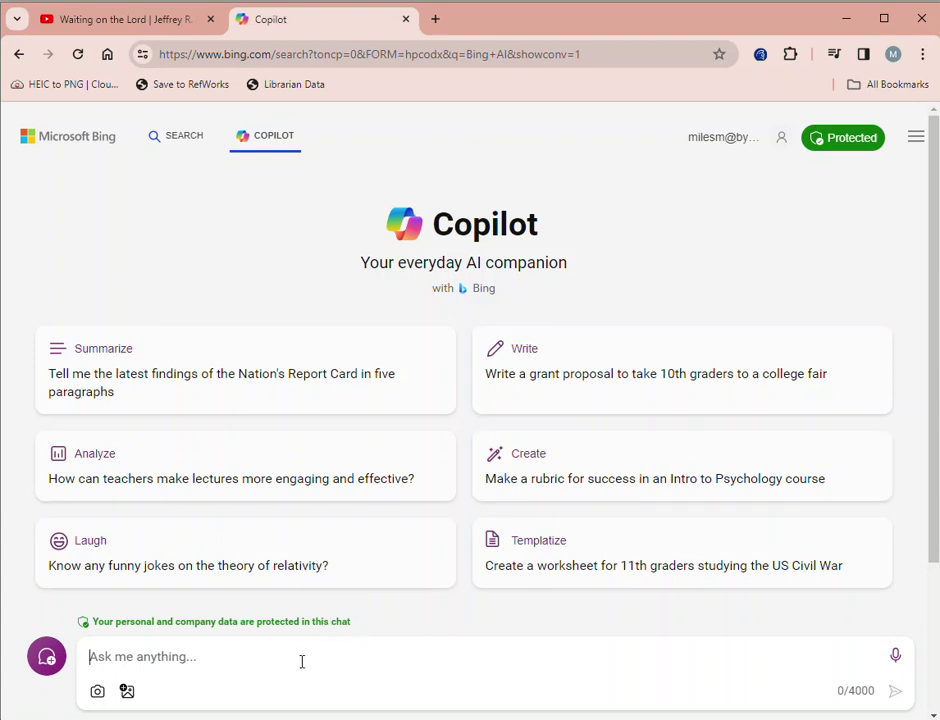
Step: Type 'Please summarize the video at this URL:' with the pasted link and 'in 5 bull point'
{"action": "type", "text": "Please sum"}
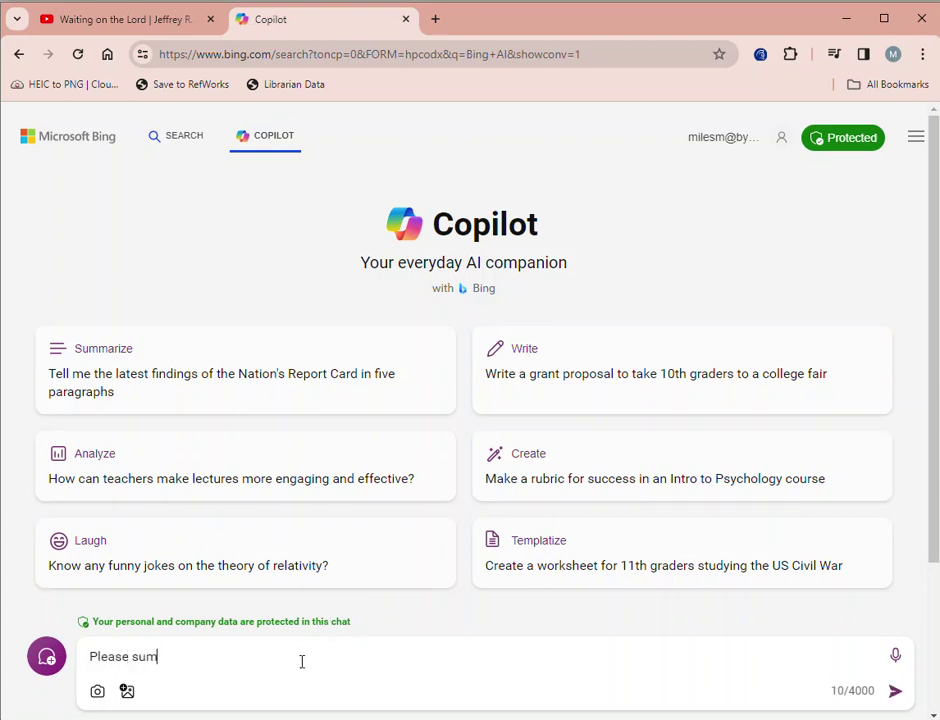
{"action": "type", "text": "marzie th"}
{"action": "type", "text": "e video at"}
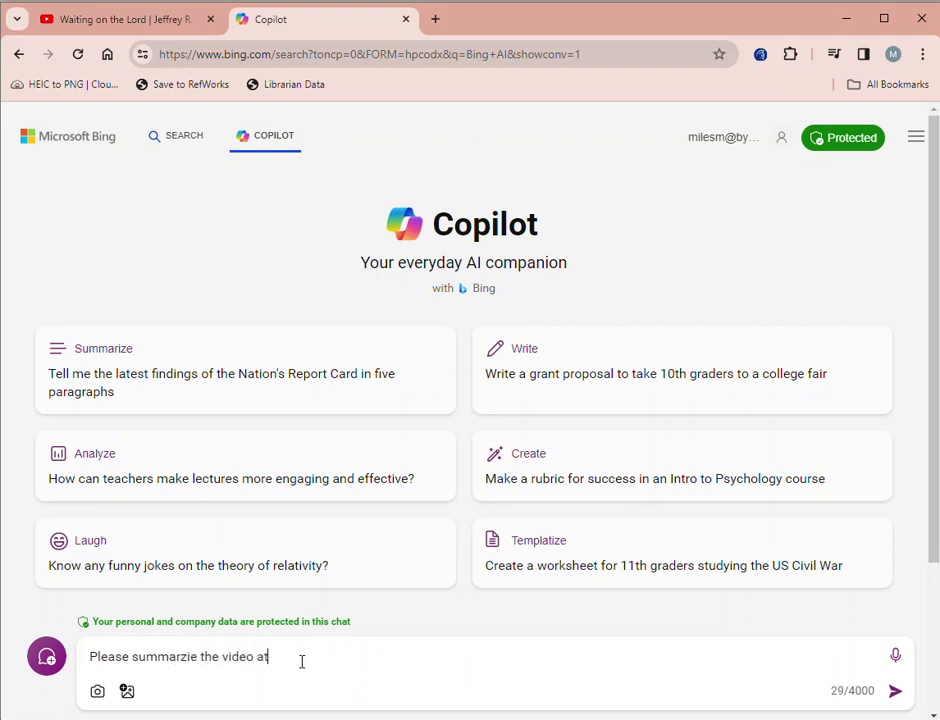
{"action": "type", "text": " this URL:"}
{"action": "key", "text": "ctrl+v"}
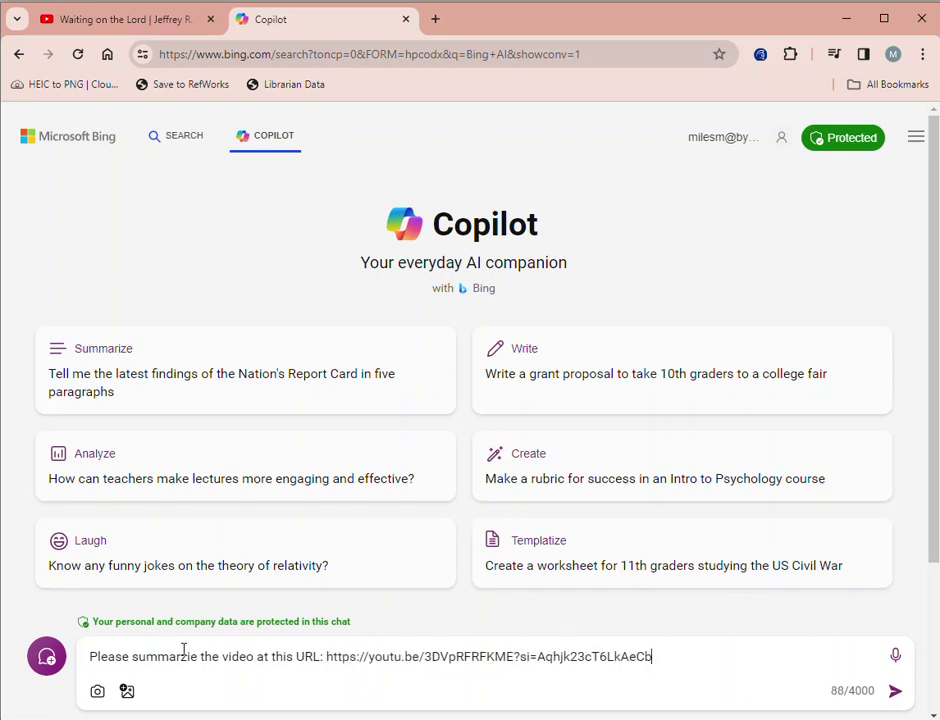
{"action": "left_click", "coordinate": [193, 659]}
{"action": "key", "text": "BackSpace"}
{"action": "type", "text": "i"}
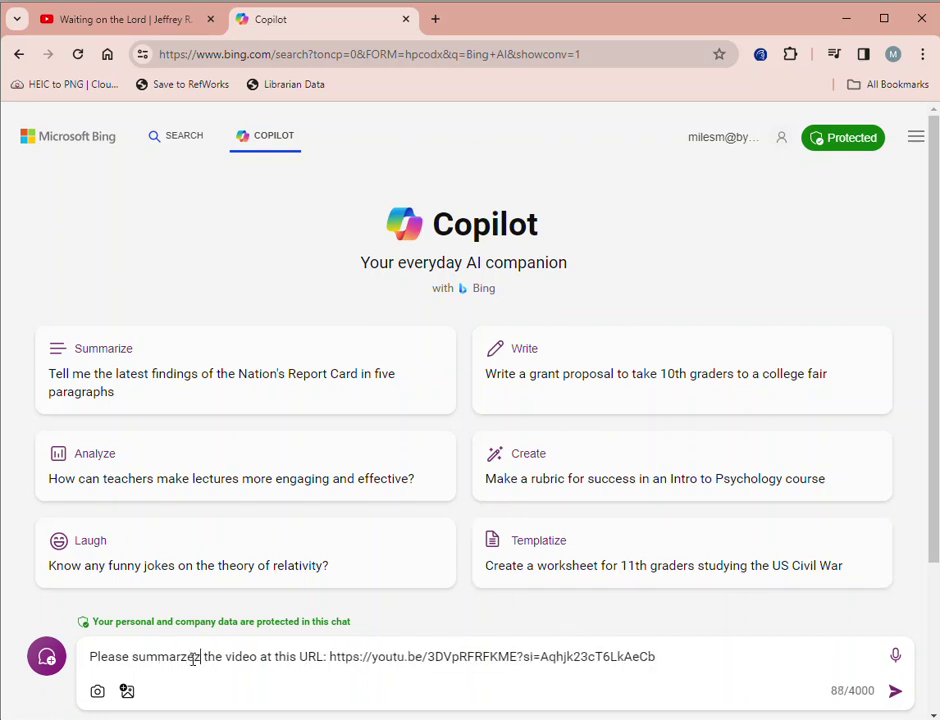
{"action": "left_click", "coordinate": [672, 663]}
{"action": "type", "text": "in 5 bull p"}
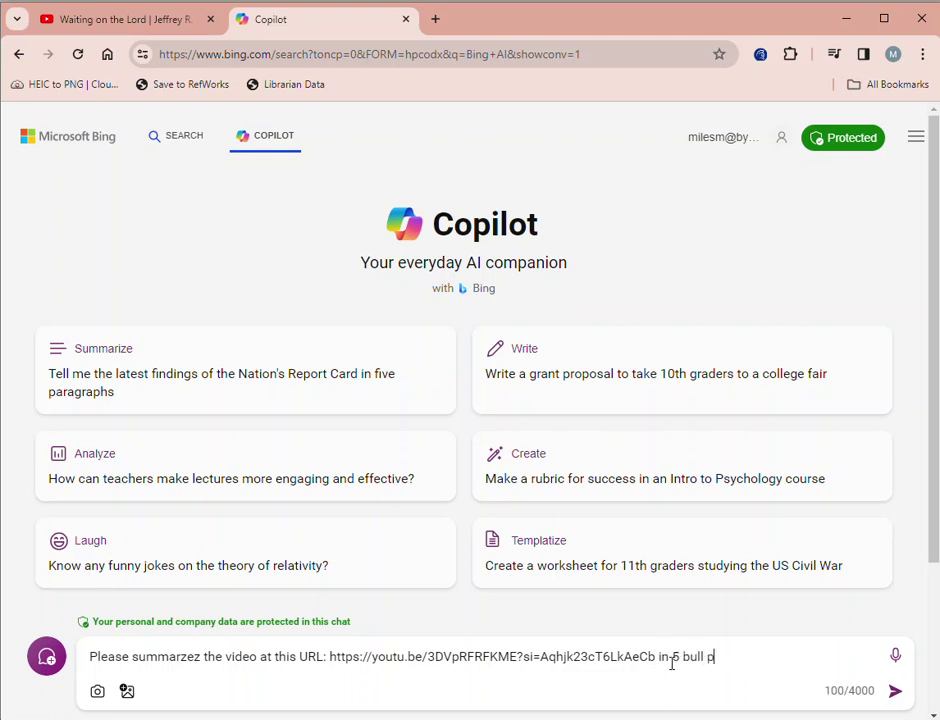
{"action": "type", "text": "oints"}
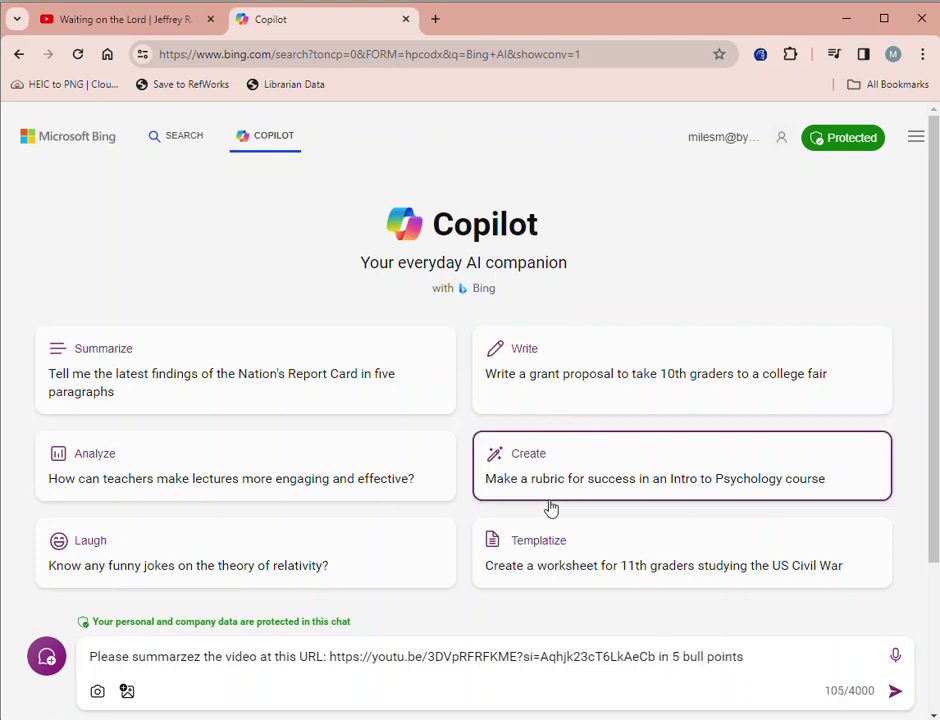
{"action": "scroll", "coordinate": [604, 457], "scroll_direction": "down", "scroll_amount": 2}
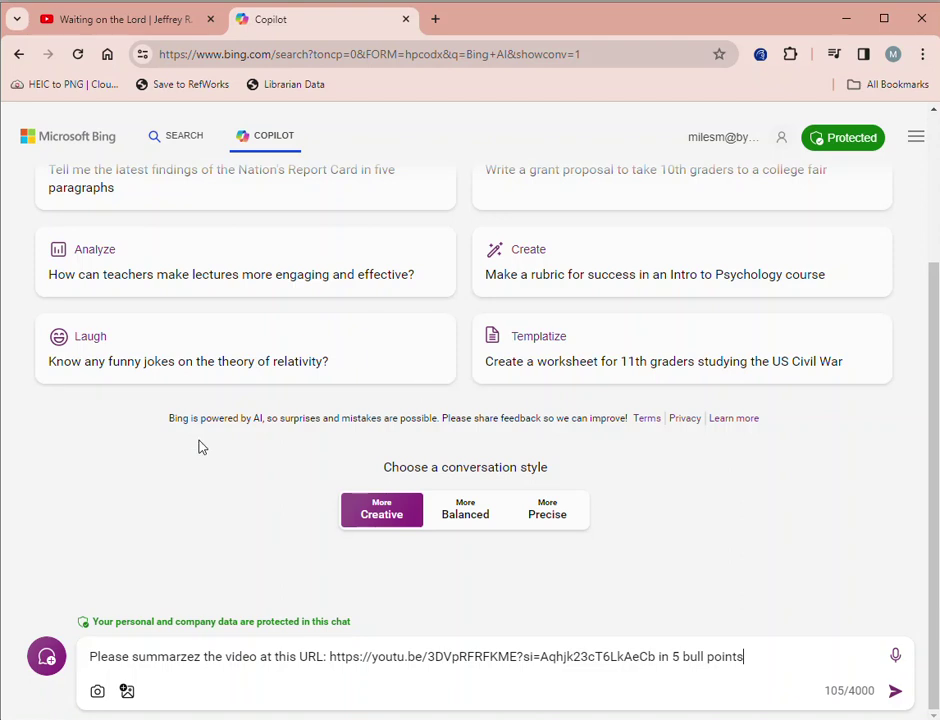
Step: Send the request in Creative style and review the five bullets about an LHC TEDx talk
{"action": "left_click", "coordinate": [895, 693]}
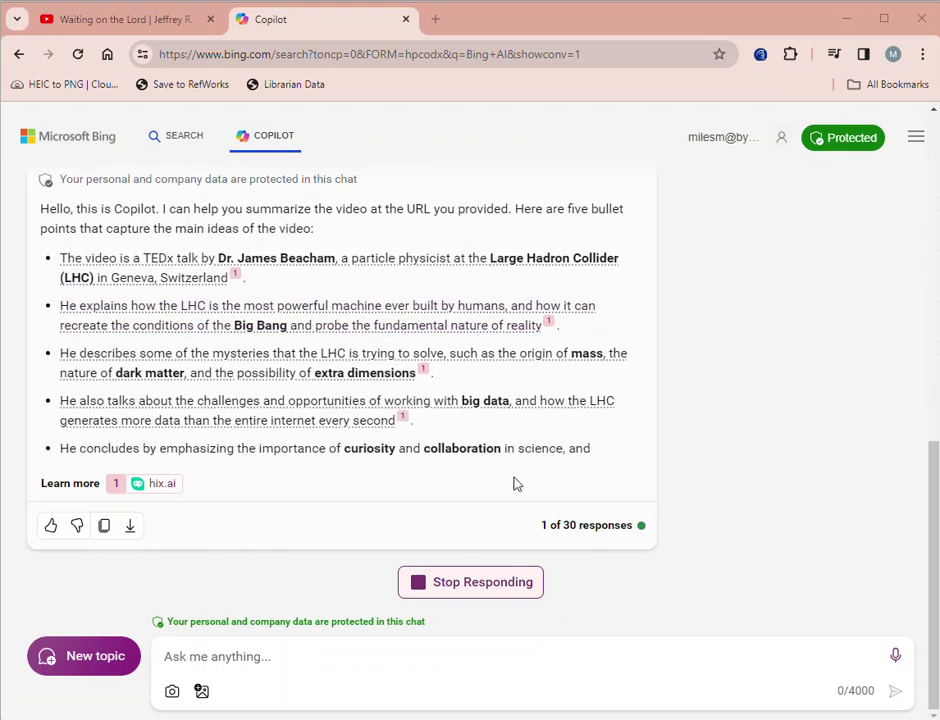
{"action": "scroll", "coordinate": [826, 540], "scroll_direction": "up", "scroll_amount": 3}
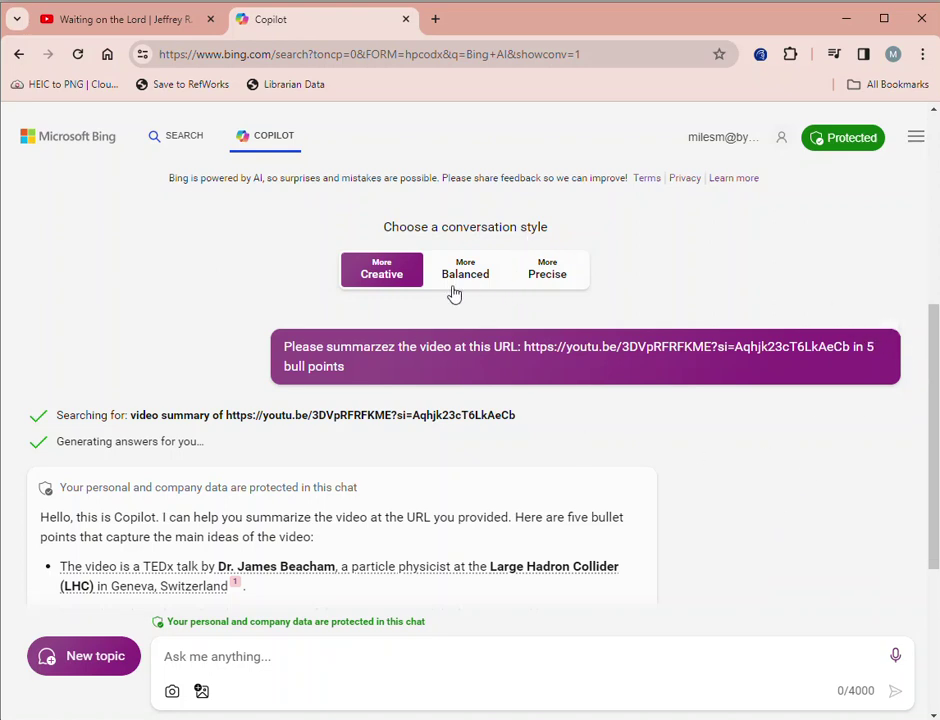
Step: In a fresh Precise-style chat, send the same summary request with the youtu.be video link
{"action": "left_click", "coordinate": [548, 276]}
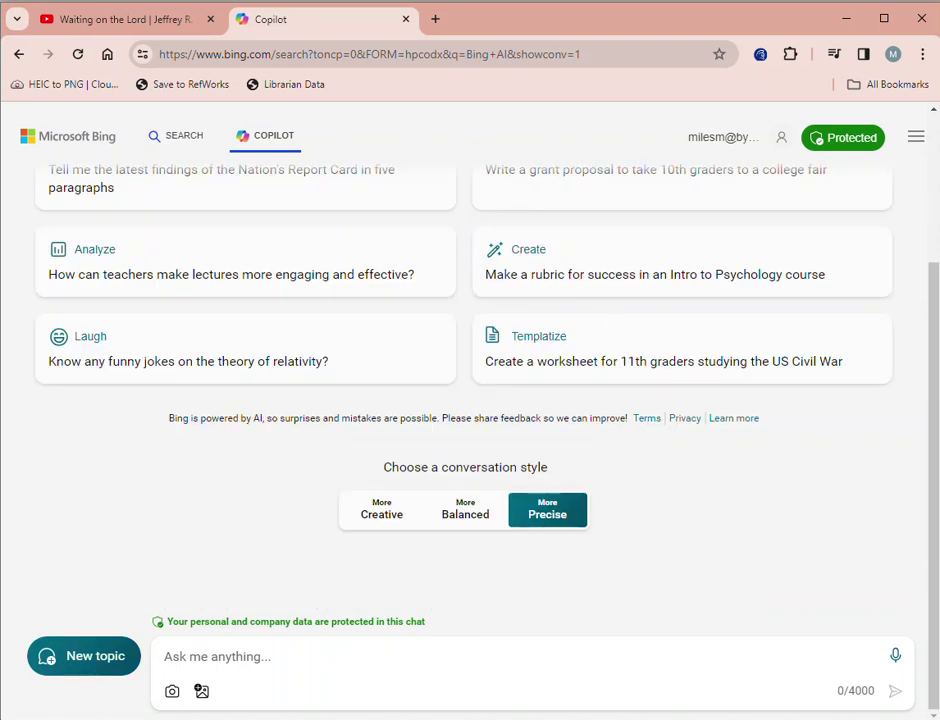
{"action": "left_click", "coordinate": [214, 665]}
{"action": "type", "text": "Please summarzez the video at this URL: https://youtu.be/3DVpRFRFKME?si=Aqhjk23cT6LkAeCb in 5 bull points"}
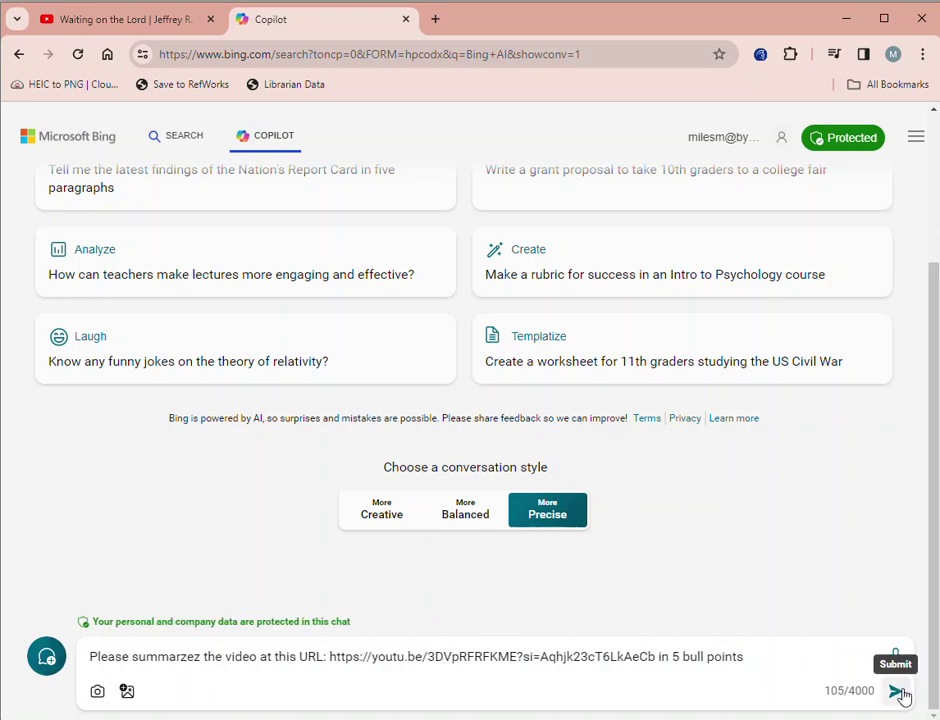
{"action": "left_click", "coordinate": [897, 691]}
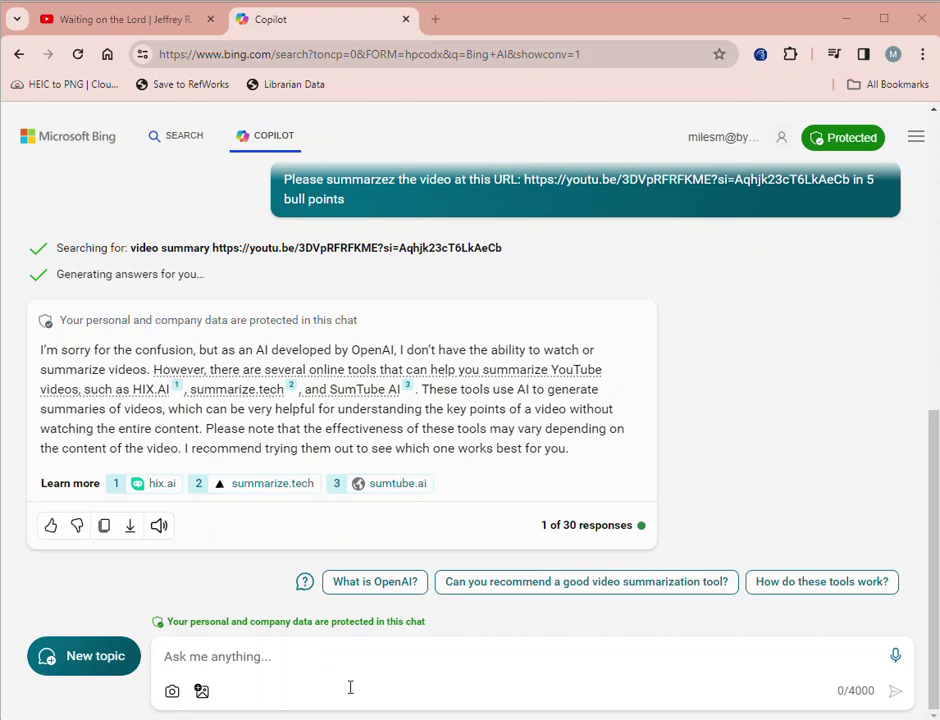
Step: In a fresh Balanced chat, paste the request, correct 'summarizes' and 'bullet', and send it
{"action": "scroll", "coordinate": [558, 377], "scroll_direction": "up", "scroll_amount": 5}
{"action": "scroll", "coordinate": [558, 377], "scroll_direction": "down", "scroll_amount": 3}
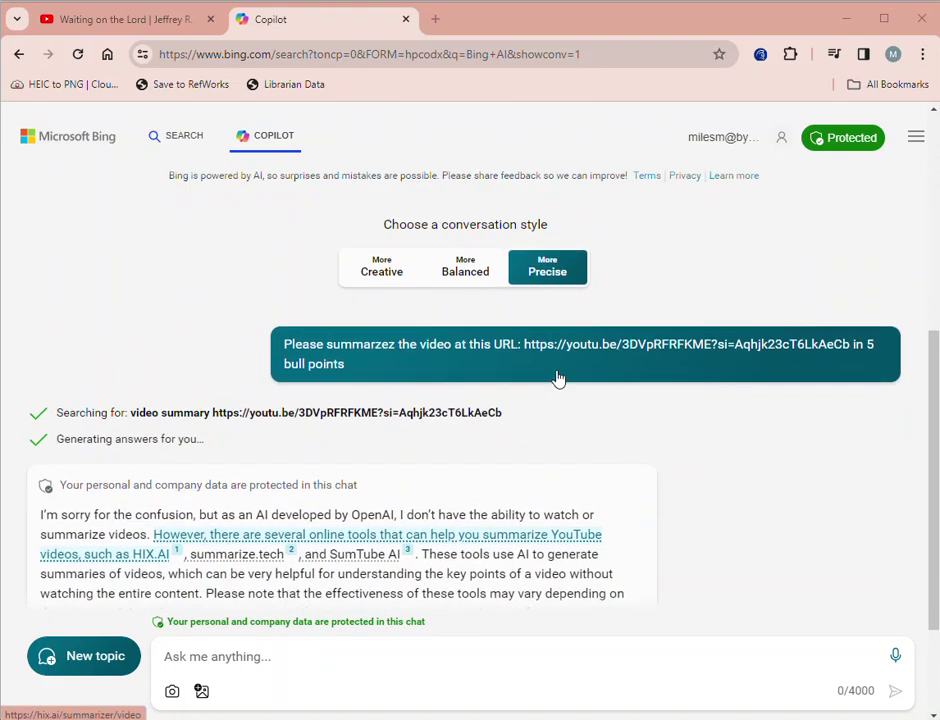
{"action": "scroll", "coordinate": [480, 380], "scroll_direction": "up", "scroll_amount": 3}
{"action": "left_click", "coordinate": [475, 432]}
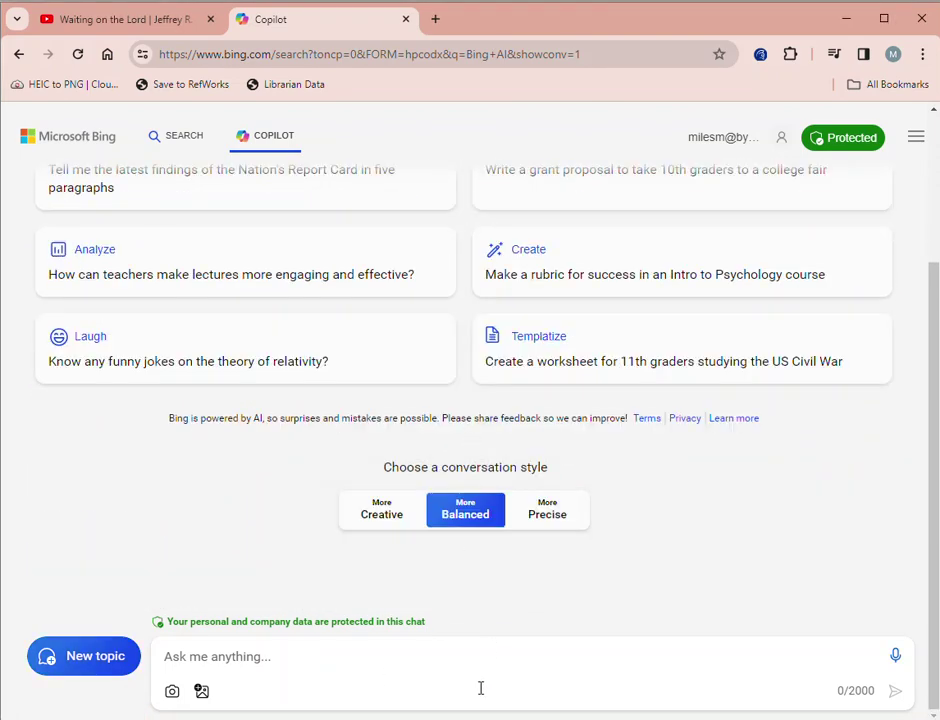
{"action": "left_click", "coordinate": [206, 664]}
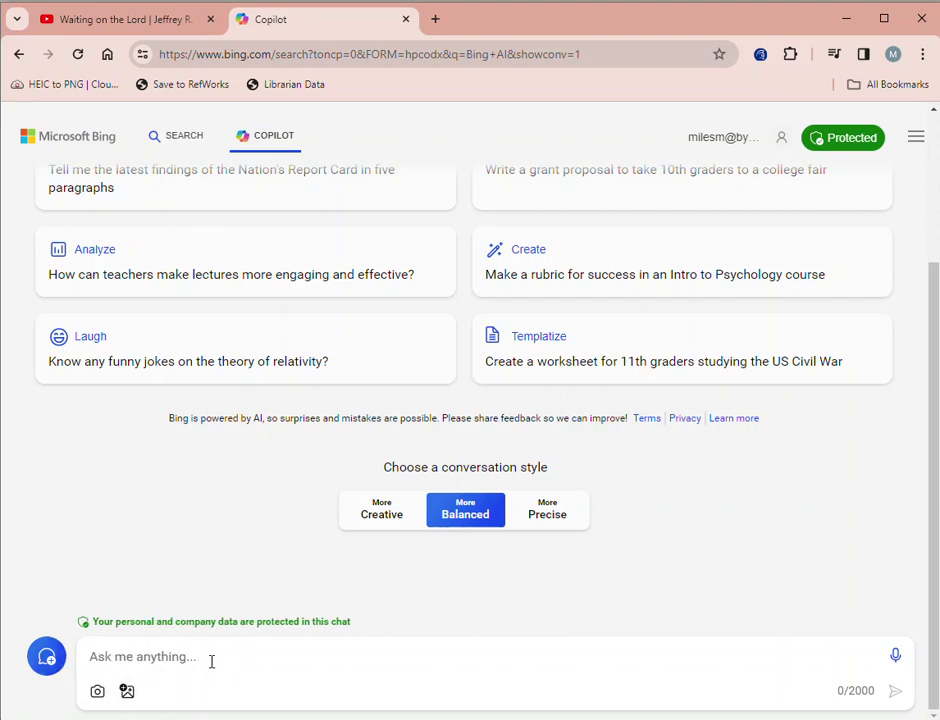
{"action": "key", "text": "ctrl+v"}
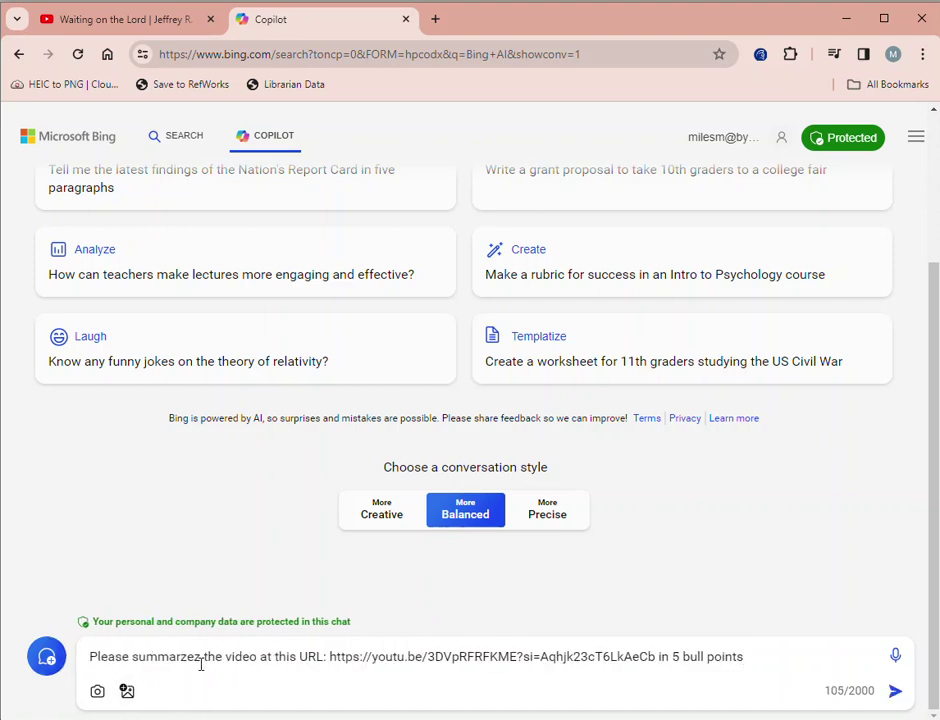
{"action": "key", "text": "BackSpace"}
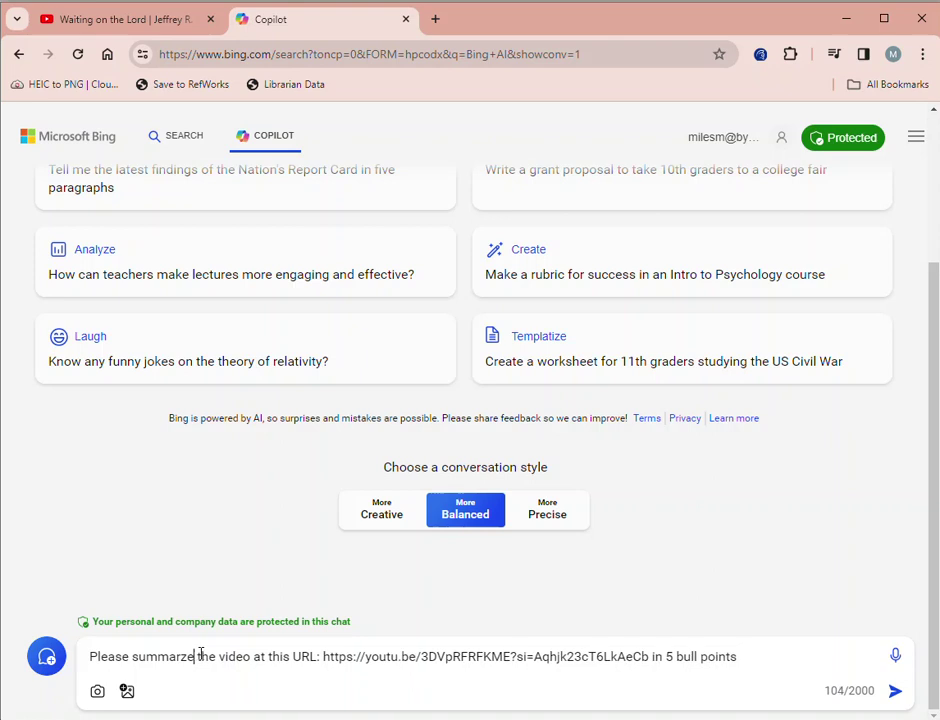
{"action": "key", "text": "BackSpace"}
{"action": "key", "text": "BackSpace"}
{"action": "type", "text": "i"}
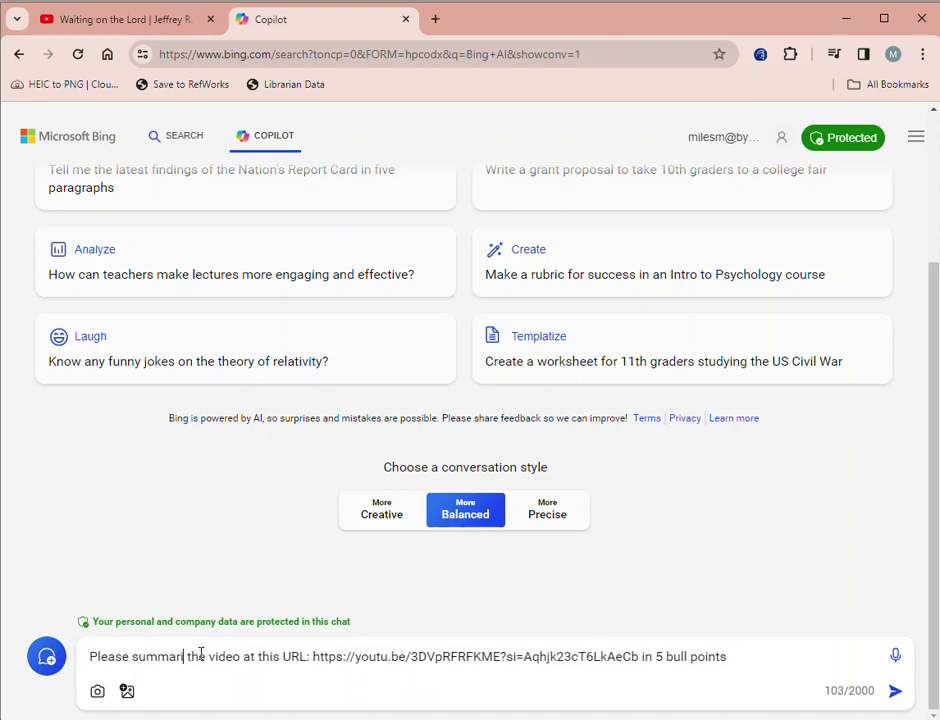
{"action": "type", "text": "zes"}
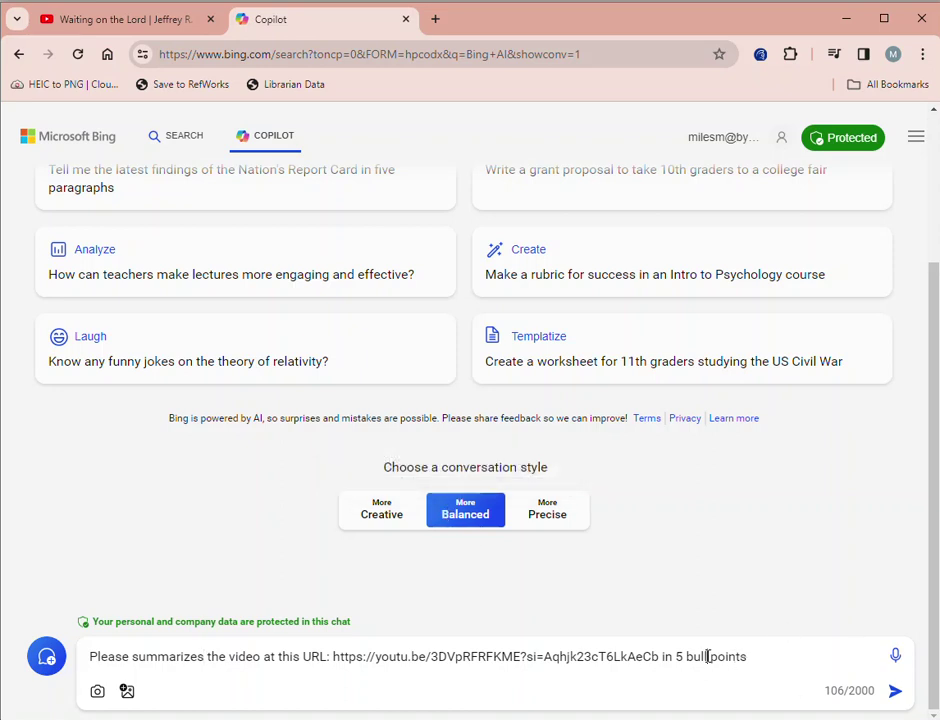
{"action": "type", "text": "et"}
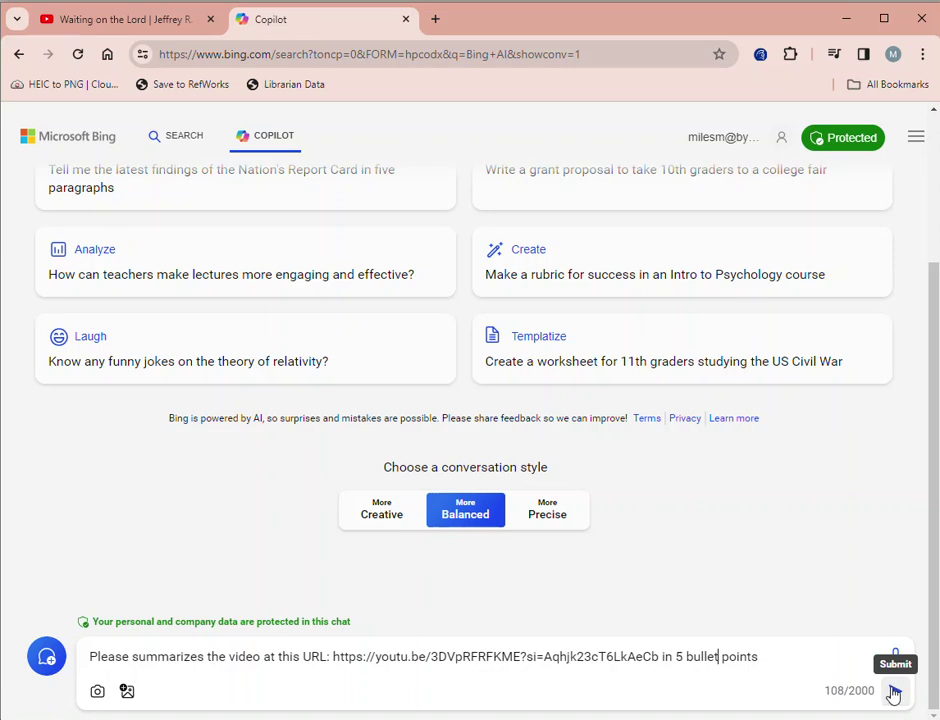
{"action": "left_click", "coordinate": [895, 690]}
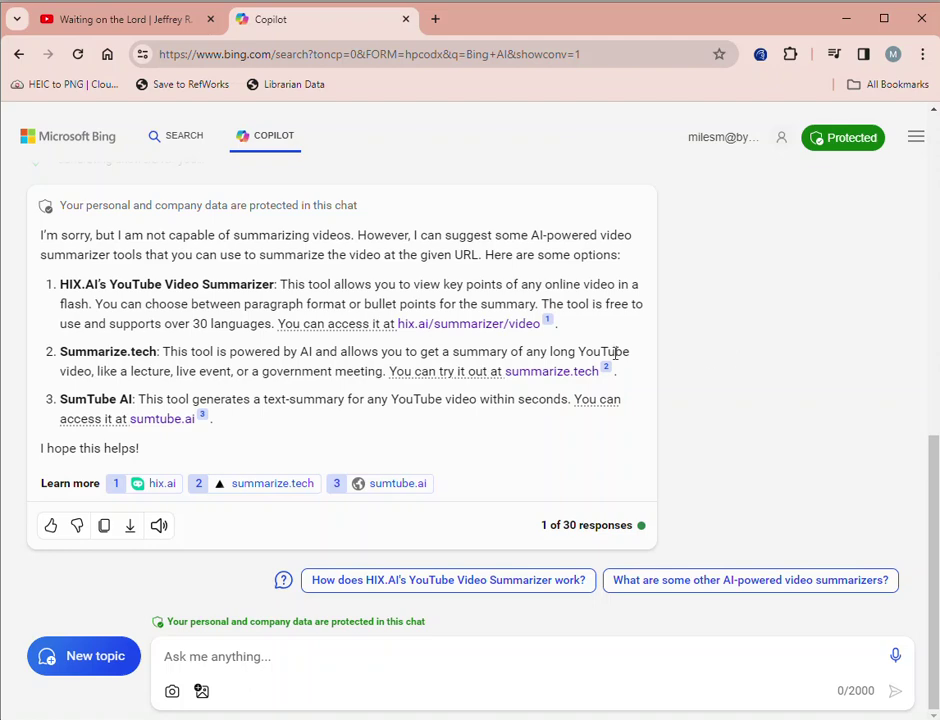
Step: Minimize Chrome to bring back the Edge window with its Copilot sidebar
{"action": "left_click", "coordinate": [847, 18]}
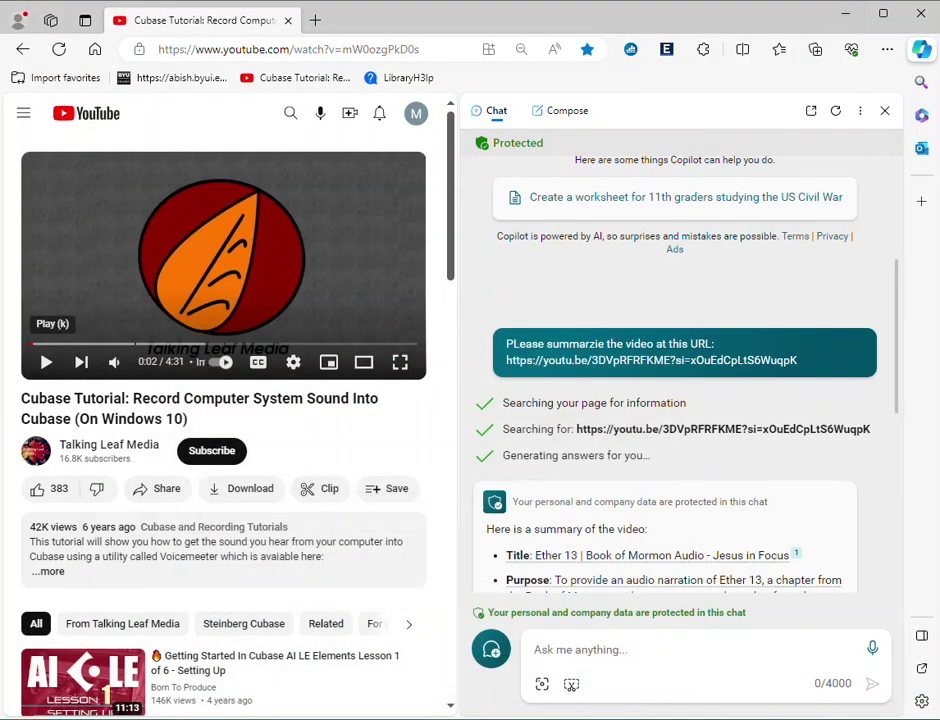